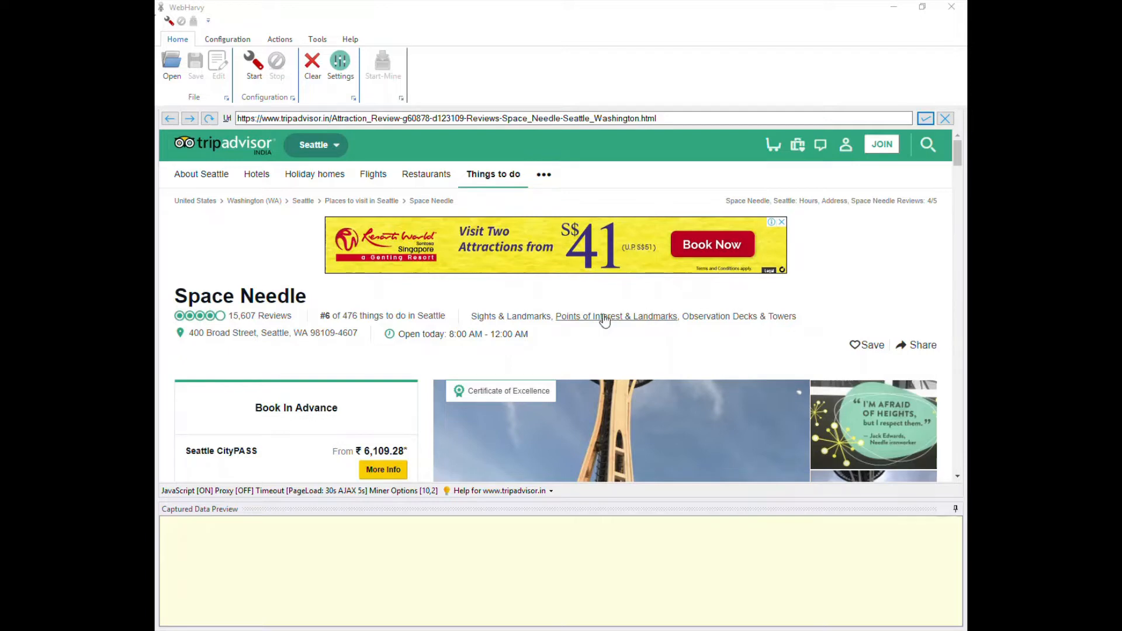
Look through the Space Needle page's visitor reviews and the page navigation beneath them.
{"action": "scroll", "coordinate": [602, 321], "scroll_direction": "down", "scroll_amount": 5}
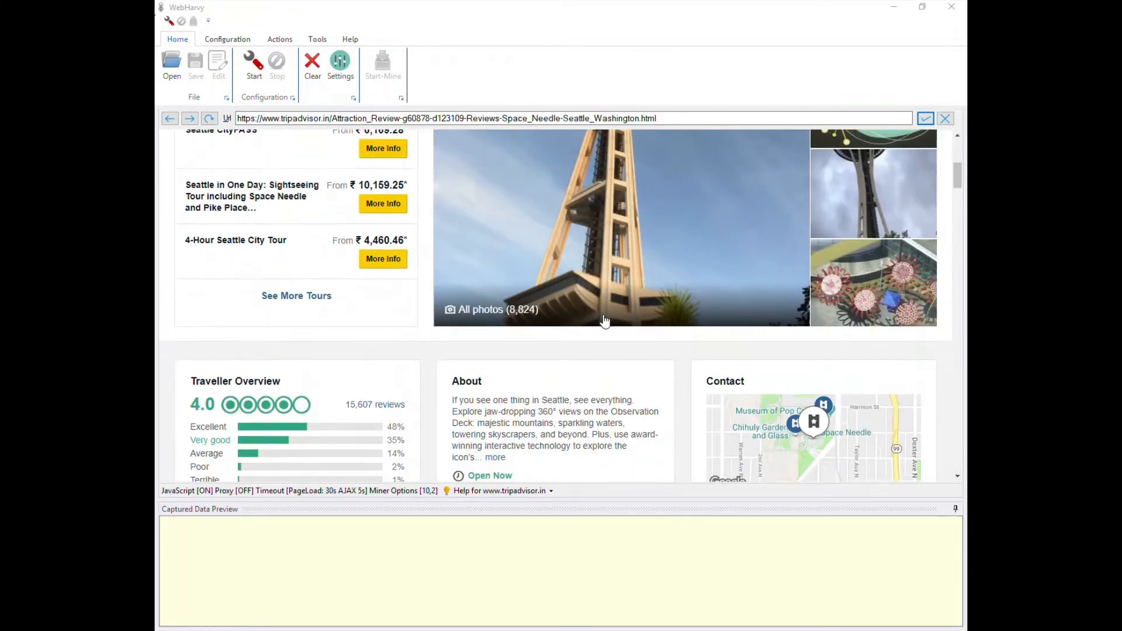
{"action": "scroll", "coordinate": [605, 321], "scroll_direction": "down", "scroll_amount": 10}
{"action": "scroll", "coordinate": [605, 321], "scroll_direction": "down", "scroll_amount": 8}
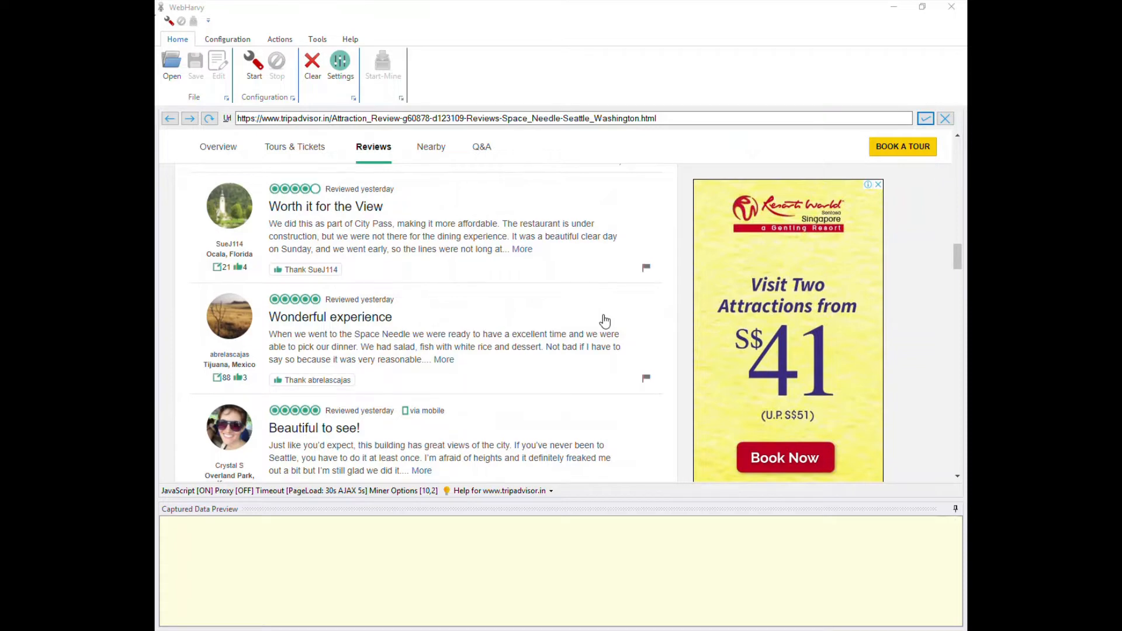
{"action": "scroll", "coordinate": [605, 321], "scroll_direction": "down", "scroll_amount": 15}
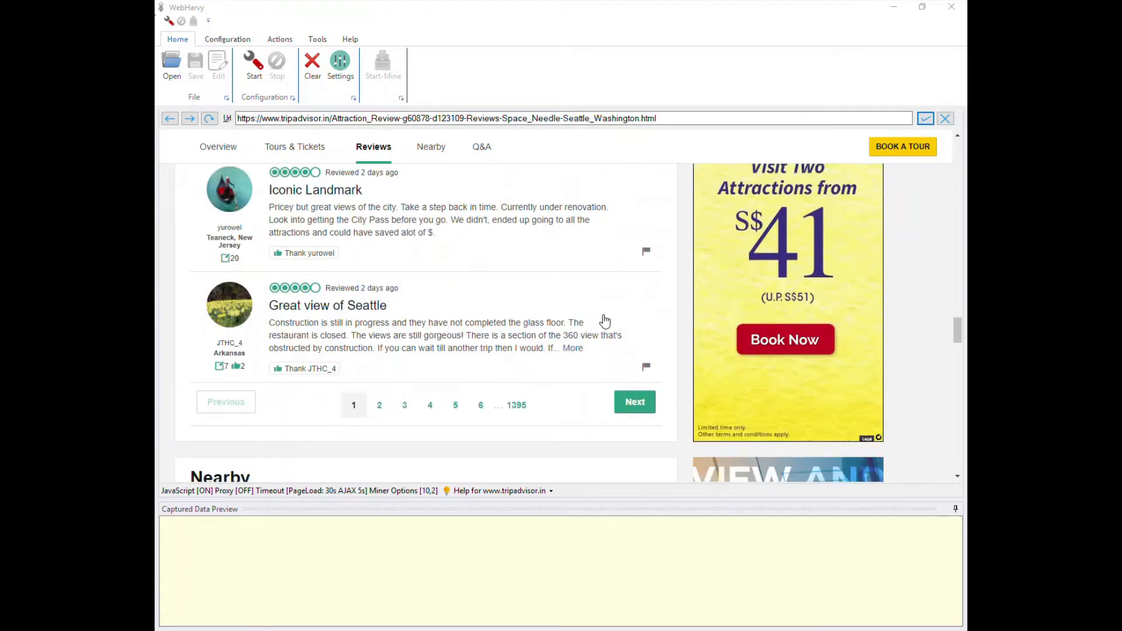
{"action": "scroll", "coordinate": [605, 321], "scroll_direction": "up", "scroll_amount": 4}
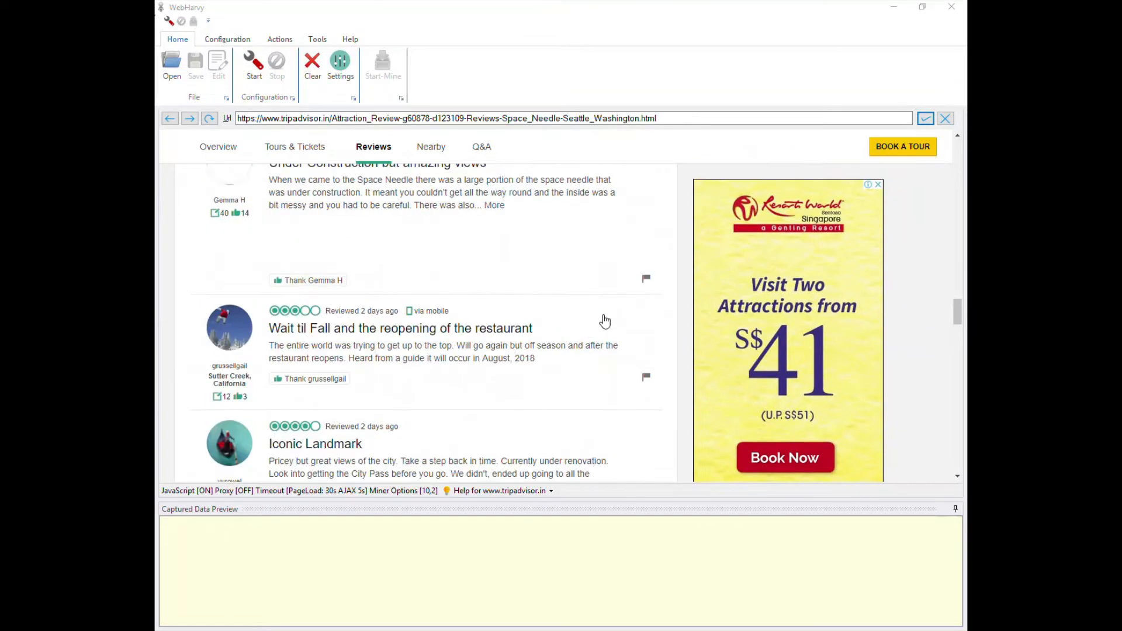
{"action": "scroll", "coordinate": [605, 321], "scroll_direction": "up", "scroll_amount": 10}
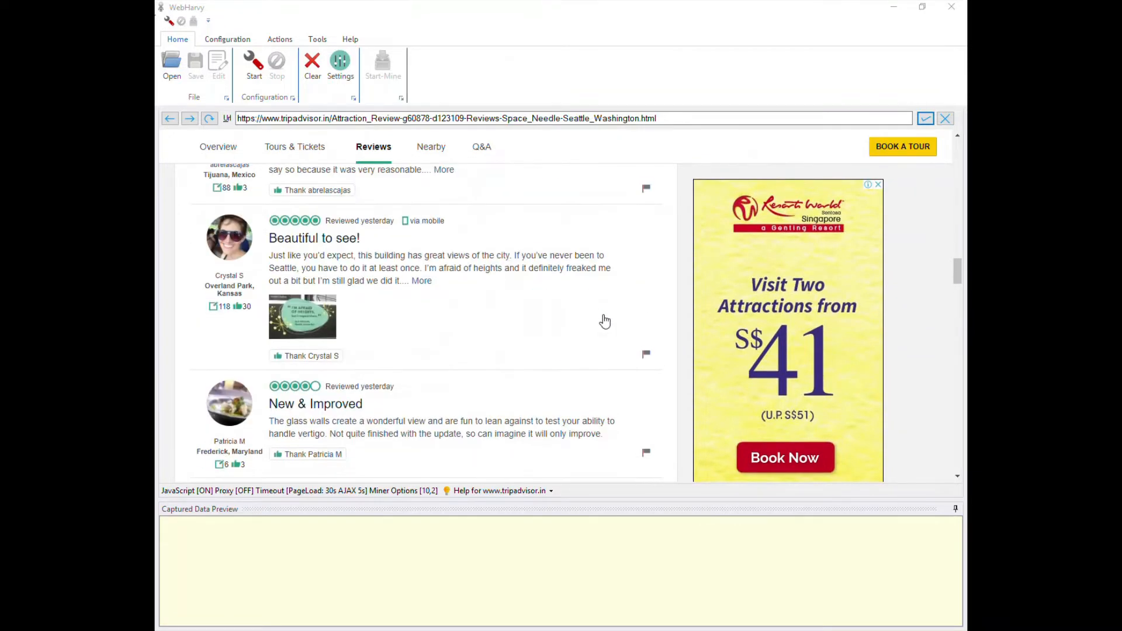
{"action": "scroll", "coordinate": [605, 320], "scroll_direction": "up", "scroll_amount": 1}
{"action": "scroll", "coordinate": [605, 321], "scroll_direction": "up", "scroll_amount": 3}
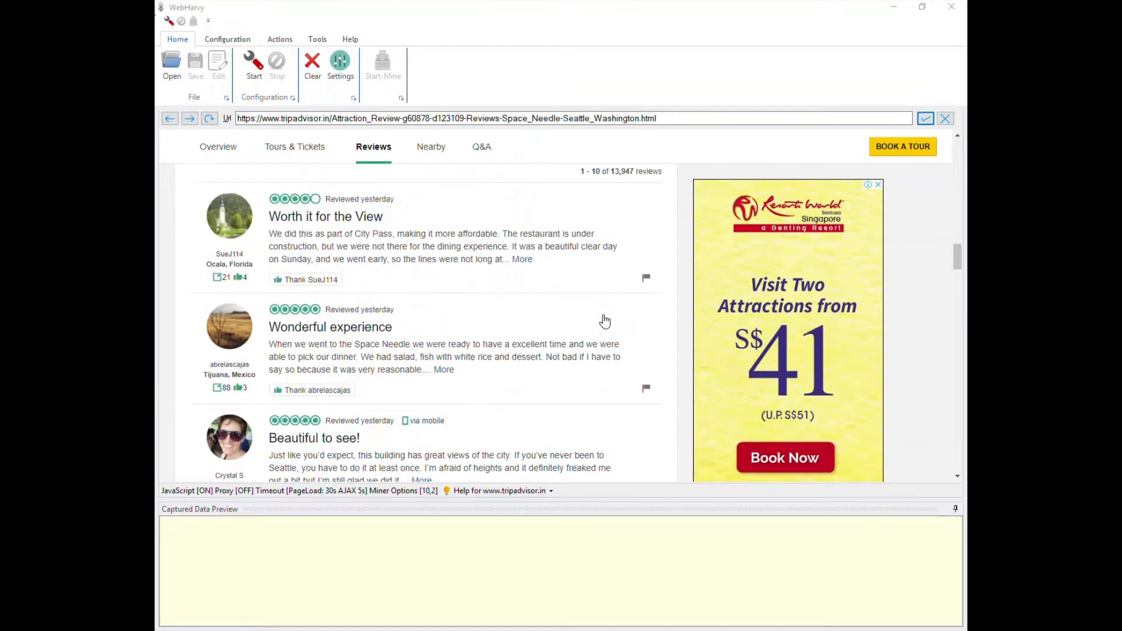
{"action": "scroll", "coordinate": [605, 321], "scroll_direction": "down", "scroll_amount": 1}
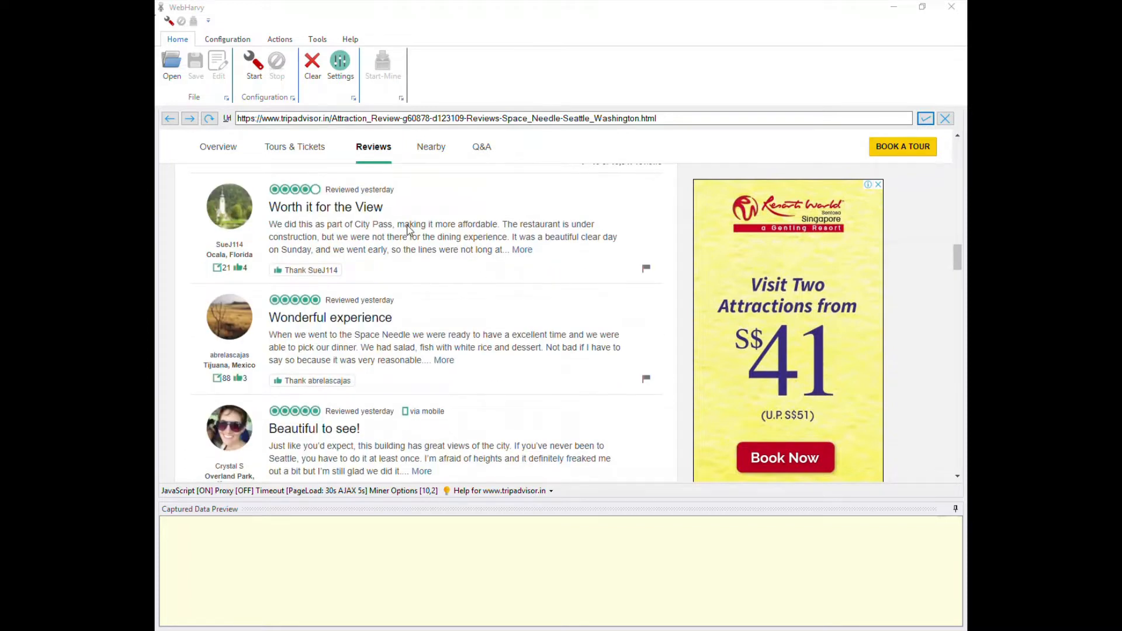
Start the scraping configuration and check the capture options for the first review's More link.
{"action": "left_click", "coordinate": [255, 70]}
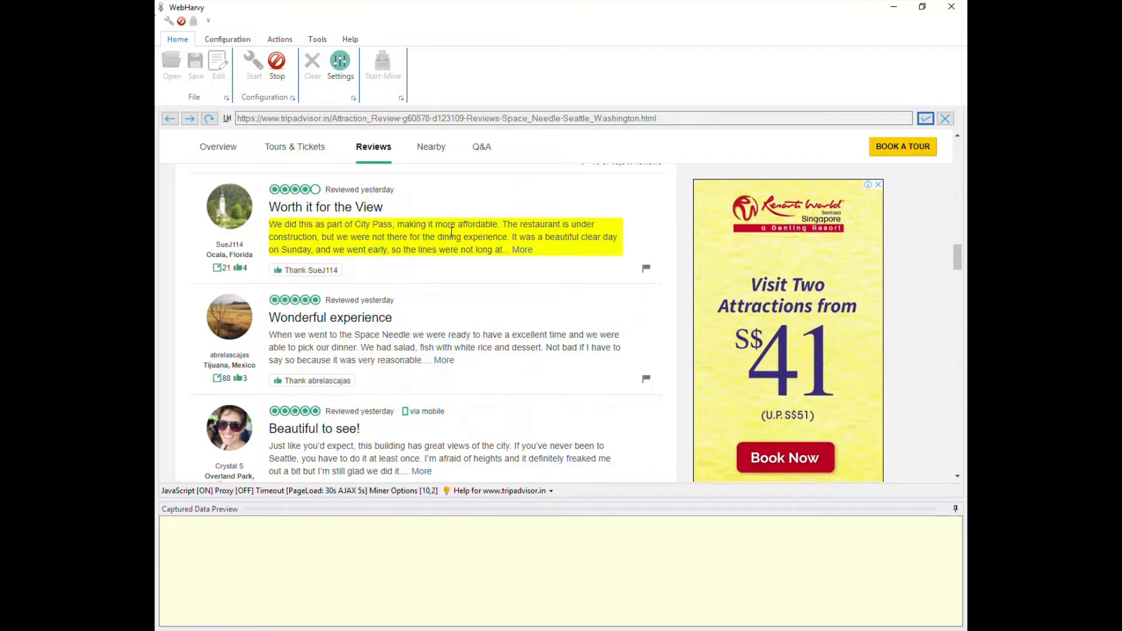
{"action": "left_click", "coordinate": [523, 251]}
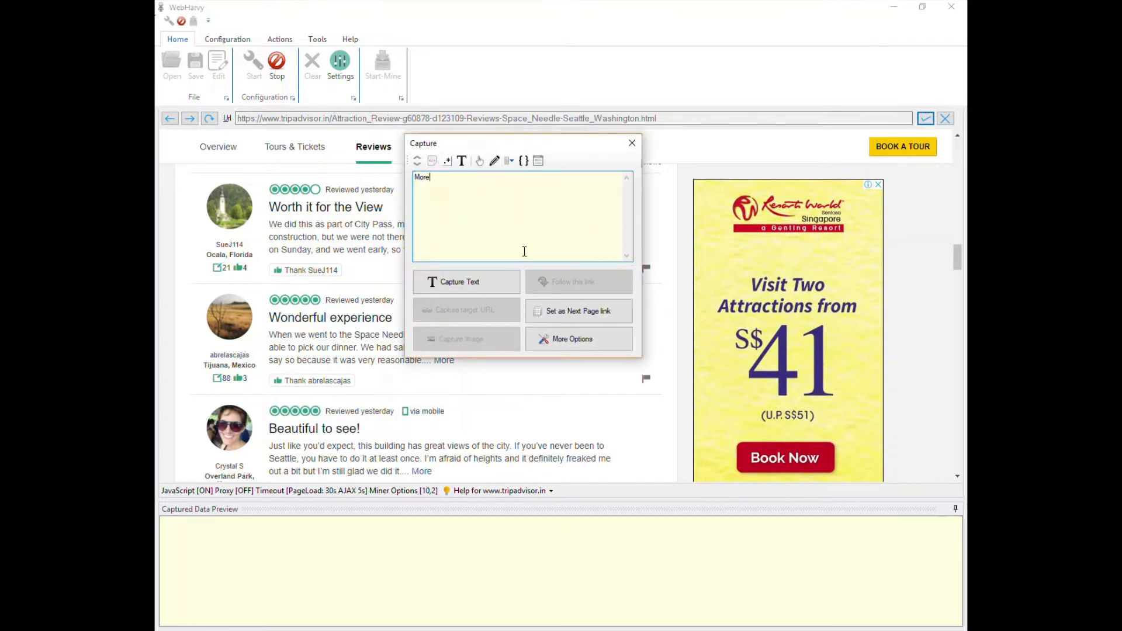
{"action": "left_click", "coordinate": [631, 144]}
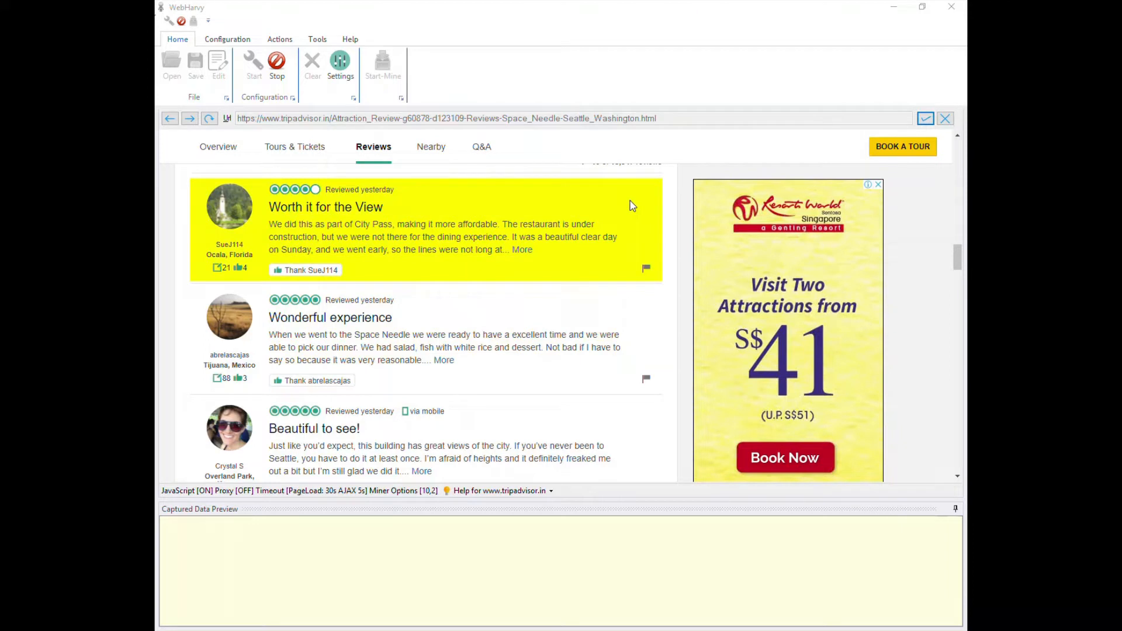
Run the copied JavaScript from the first review's capture options to expand every review whose link text is 'More'.
{"action": "left_click", "coordinate": [557, 194]}
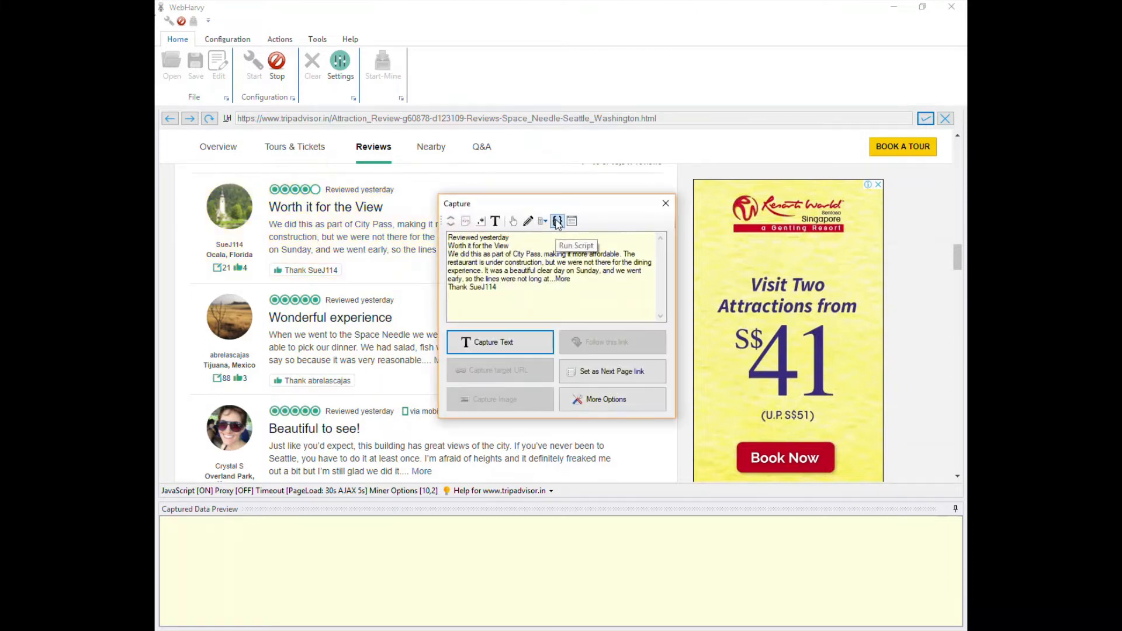
{"action": "left_click", "coordinate": [557, 222]}
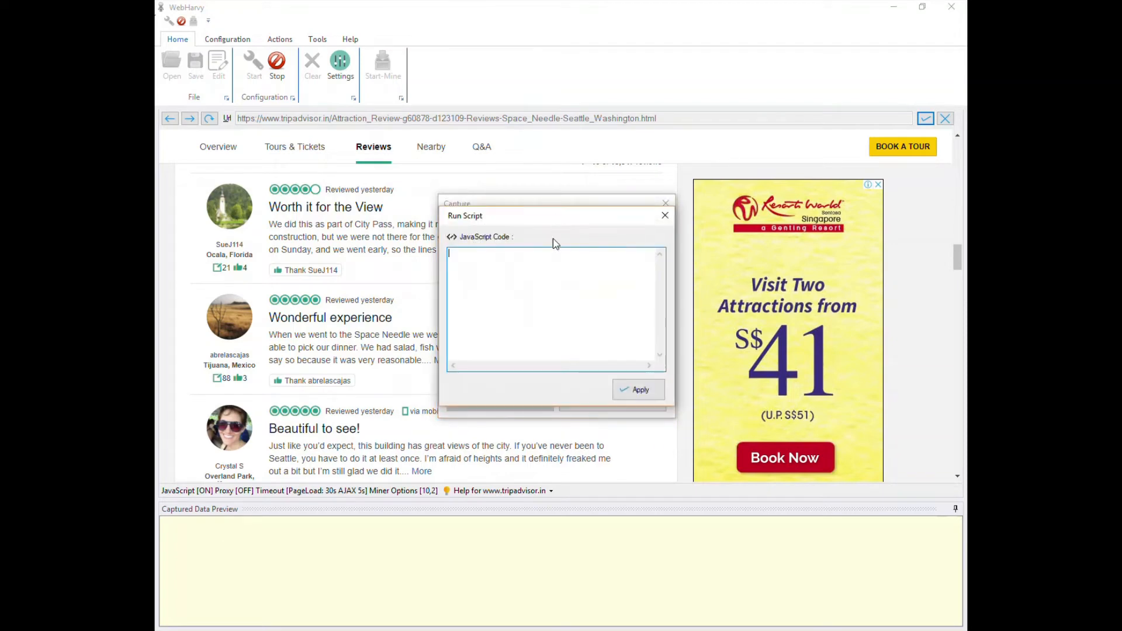
{"action": "right_click", "coordinate": [540, 270]}
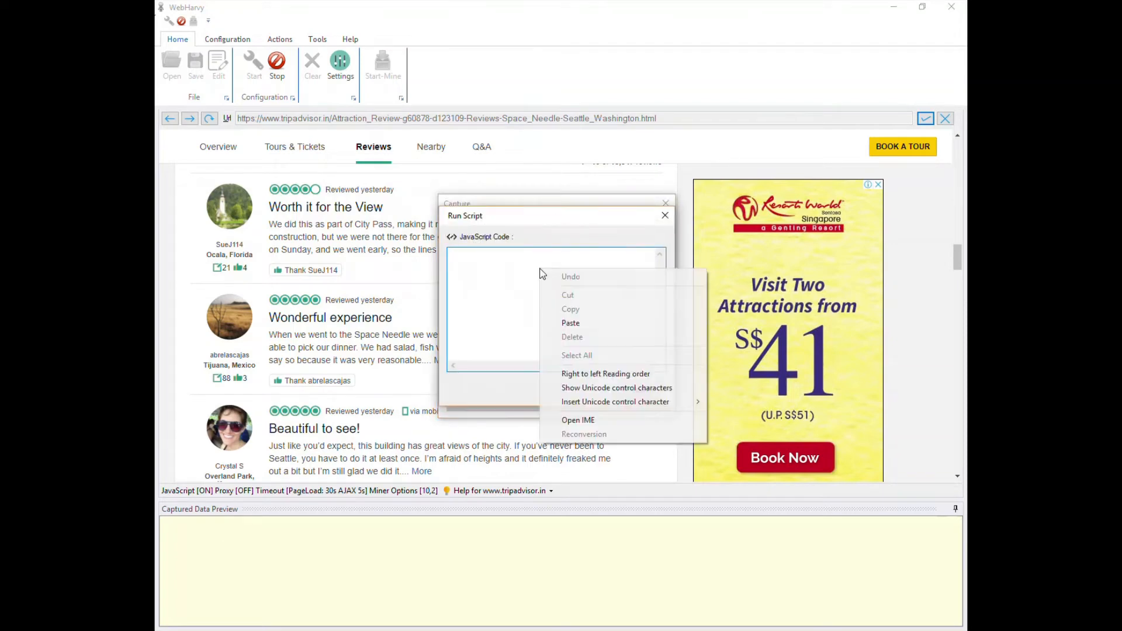
{"action": "left_click", "coordinate": [570, 323]}
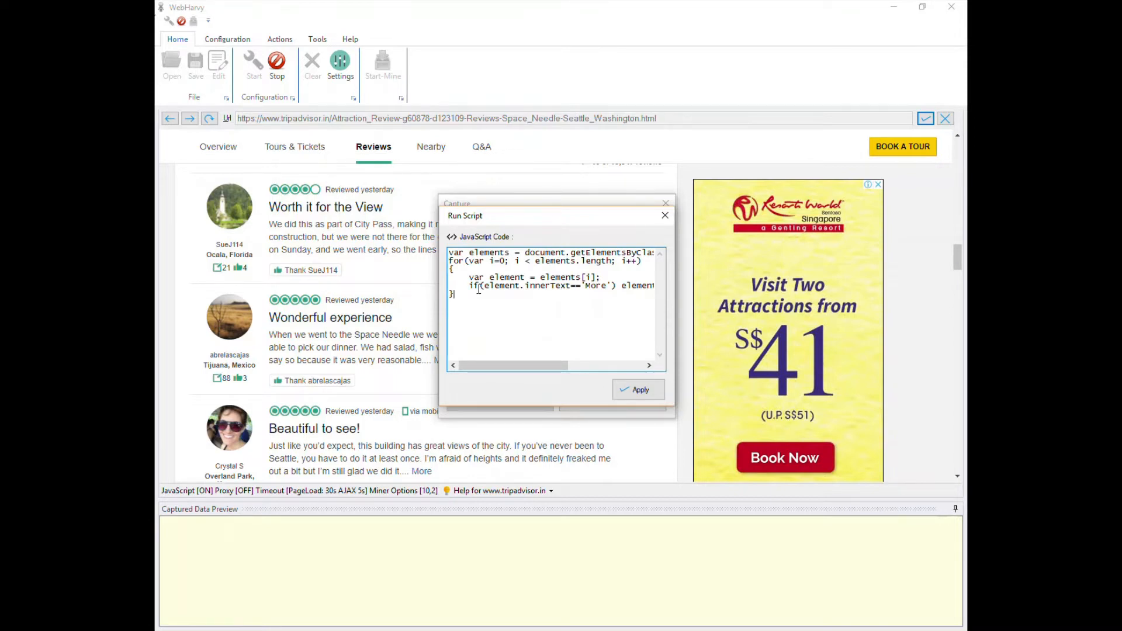
{"action": "left_click", "coordinate": [631, 391]}
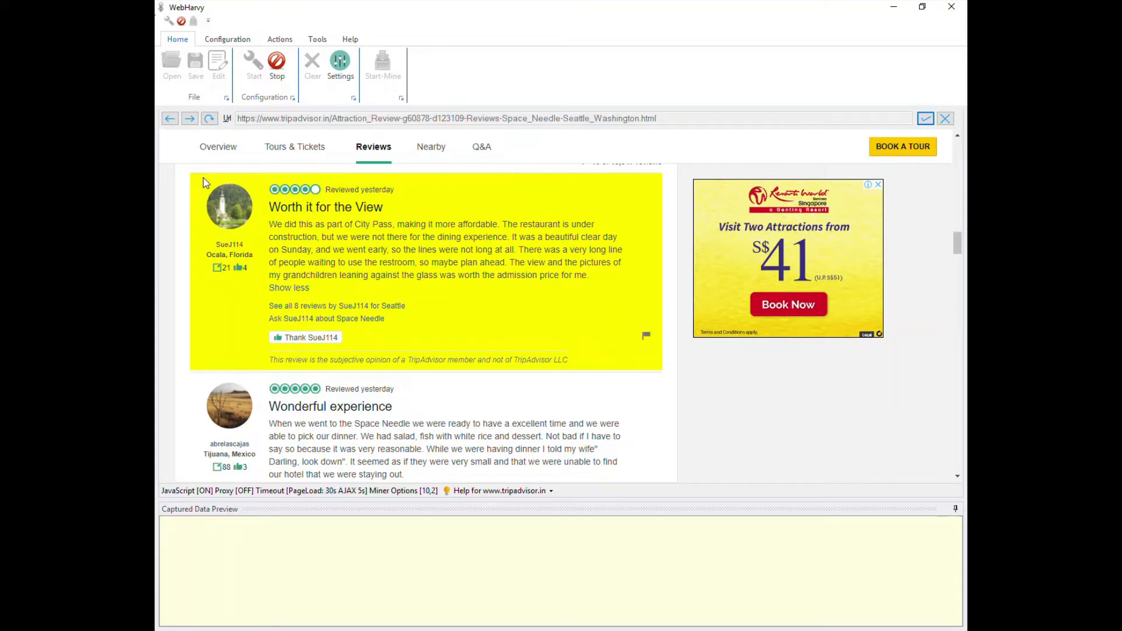
Capture only the reviewer name from the first review block as Reviewer and widen its preview column to fit.
{"action": "left_click", "coordinate": [206, 183]}
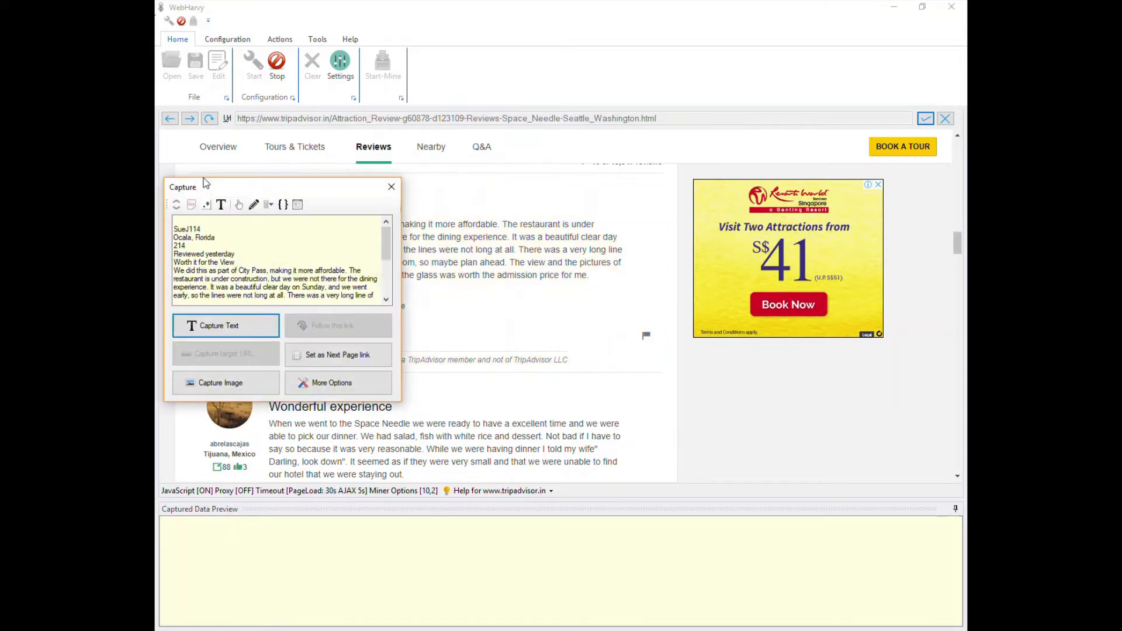
{"action": "left_click_drag", "start_coordinate": [203, 229], "coordinate": [172, 227]}
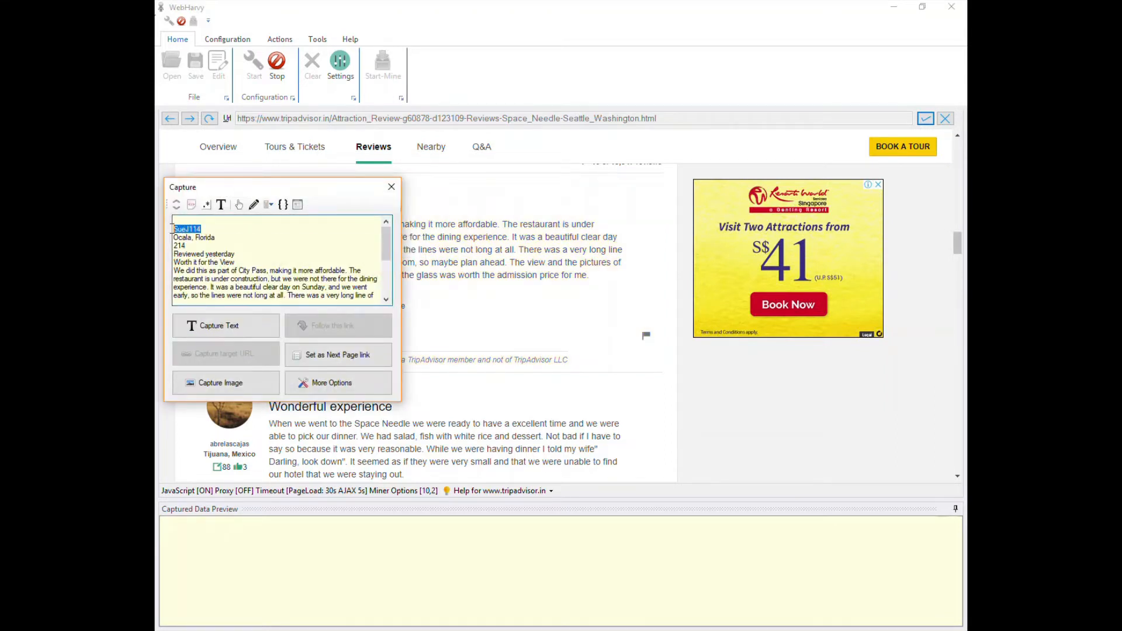
{"action": "left_click", "coordinate": [212, 327]}
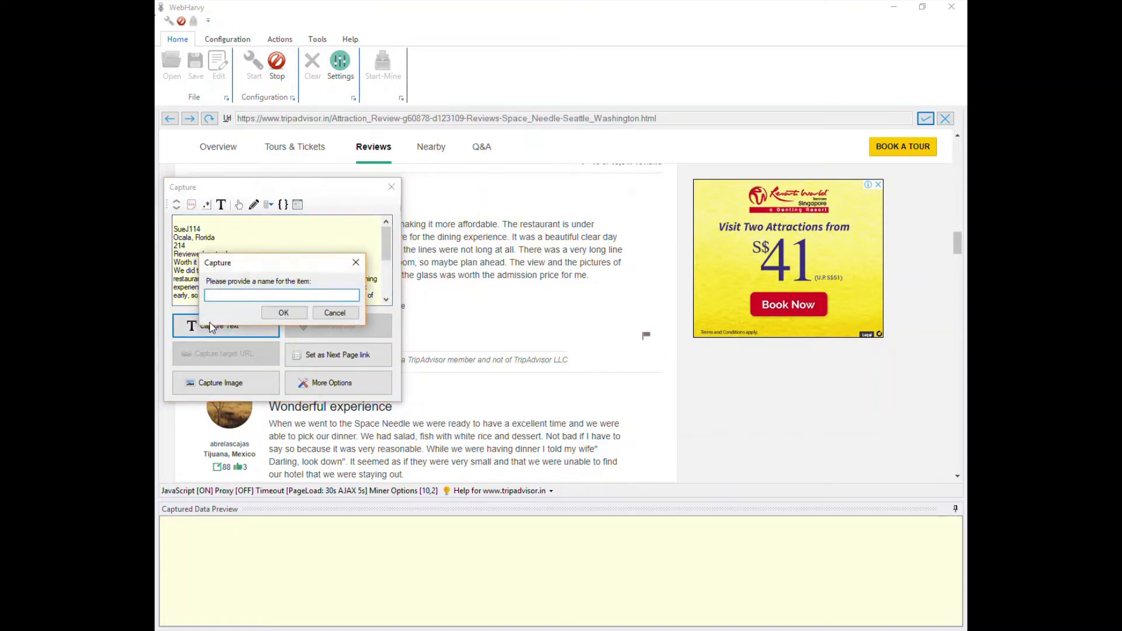
{"action": "type", "text": "Reviewer"}
{"action": "left_click", "coordinate": [283, 316]}
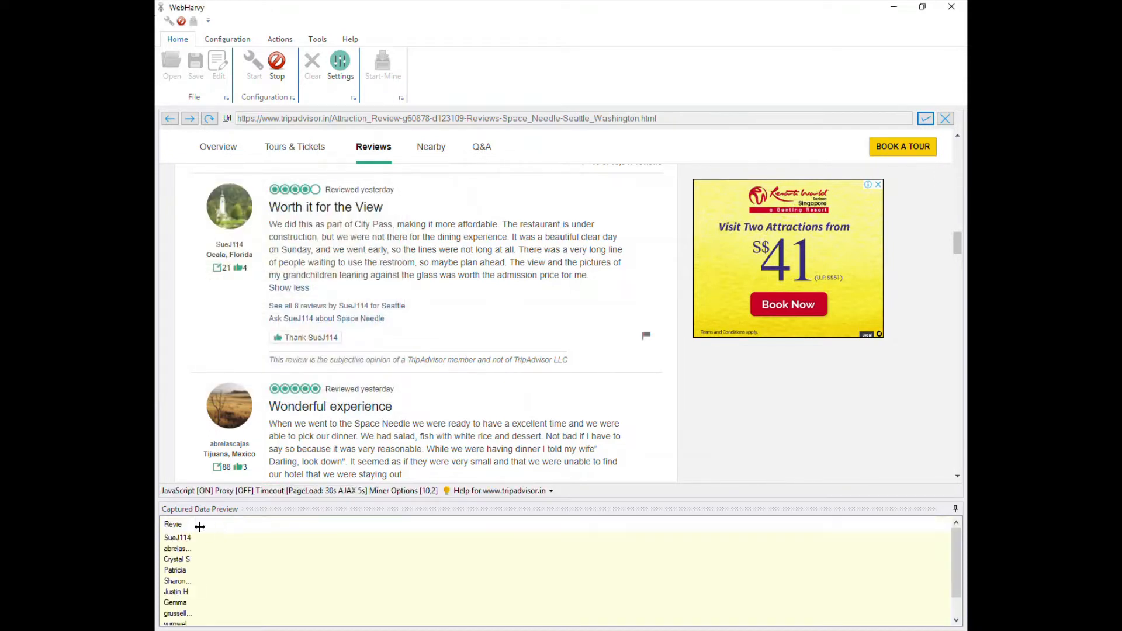
{"action": "left_click", "coordinate": [196, 526]}
{"action": "double_click", "coordinate": [196, 526]}
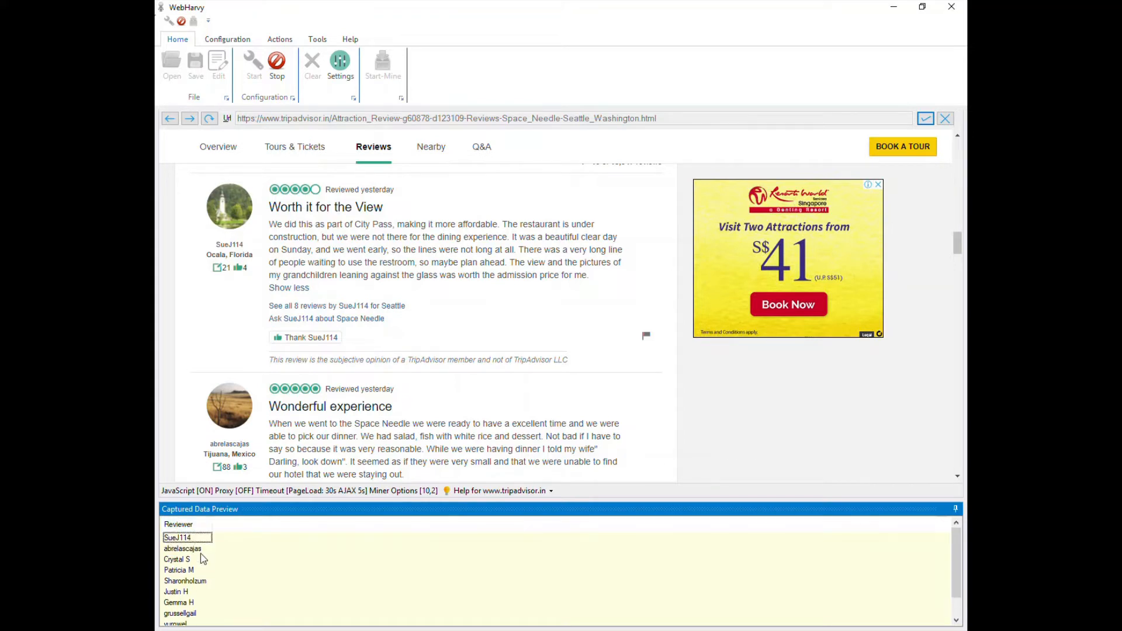
{"action": "scroll", "coordinate": [202, 559], "scroll_direction": "down", "scroll_amount": 1}
{"action": "scroll", "coordinate": [202, 560], "scroll_direction": "up", "scroll_amount": 1}
Capture the first review's heading text as Title.
{"action": "left_click", "coordinate": [448, 206]}
{"action": "left_click", "coordinate": [412, 365]}
{"action": "type", "text": "Title"}
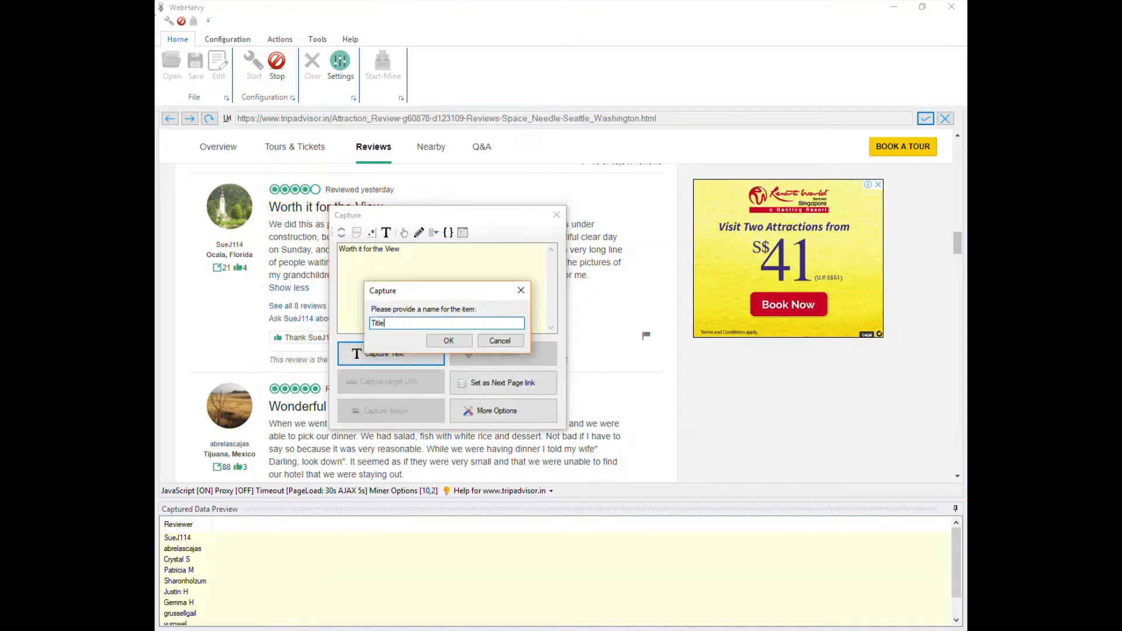
{"action": "key", "text": "Return"}
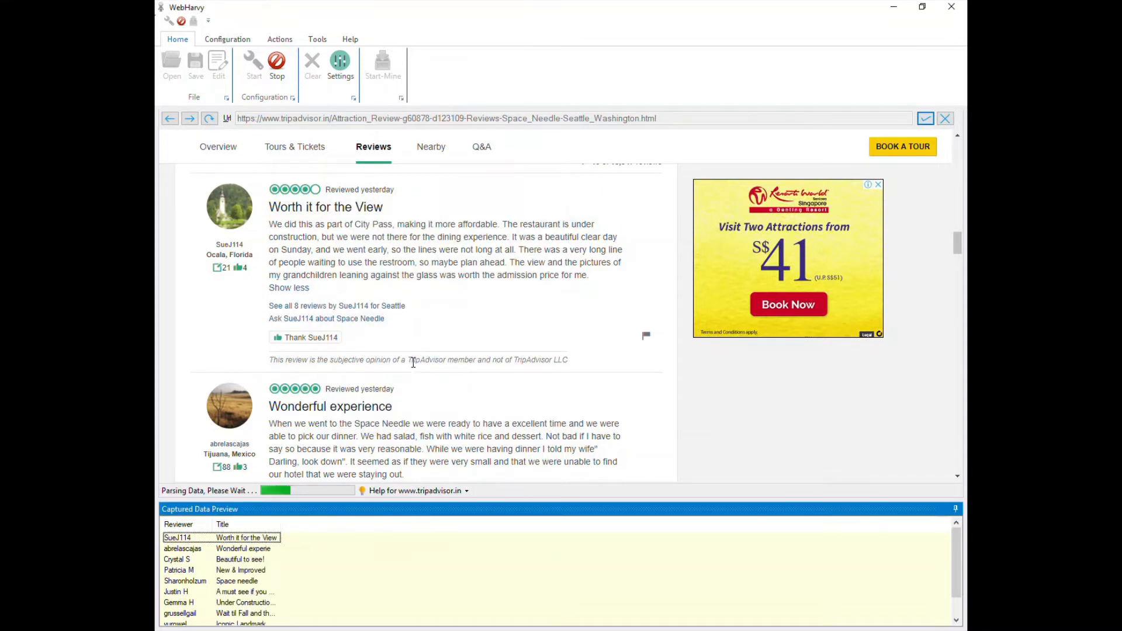
Capture the first review's full body text as Review.
{"action": "left_click", "coordinate": [560, 255]}
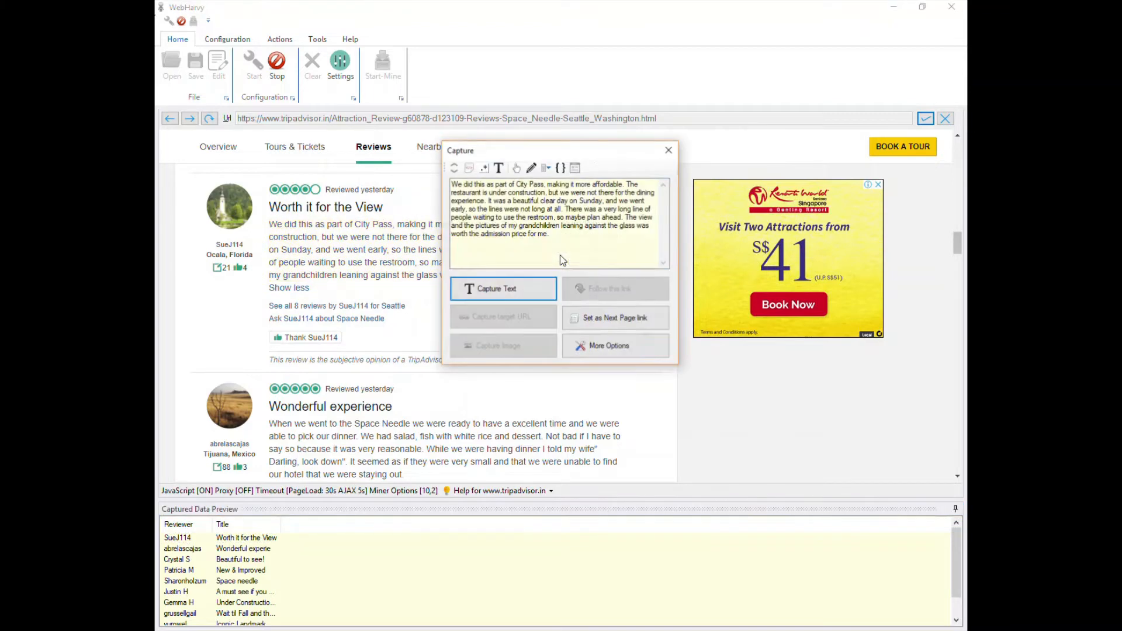
{"action": "left_click", "coordinate": [537, 294]}
{"action": "type", "text": "Review"}
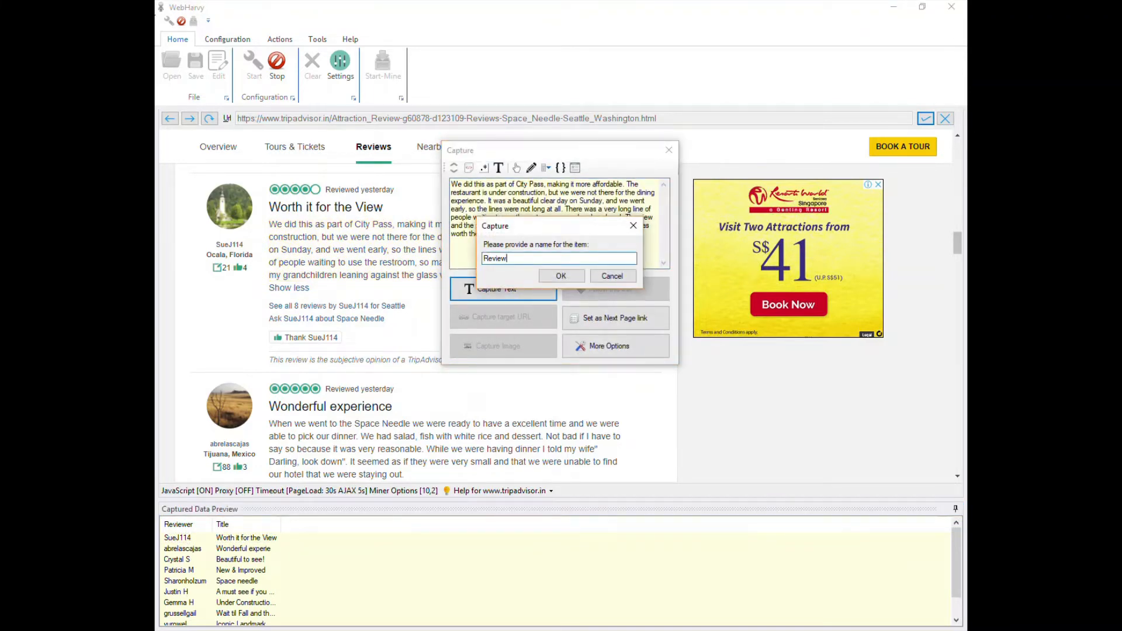
{"action": "left_click", "coordinate": [561, 276]}
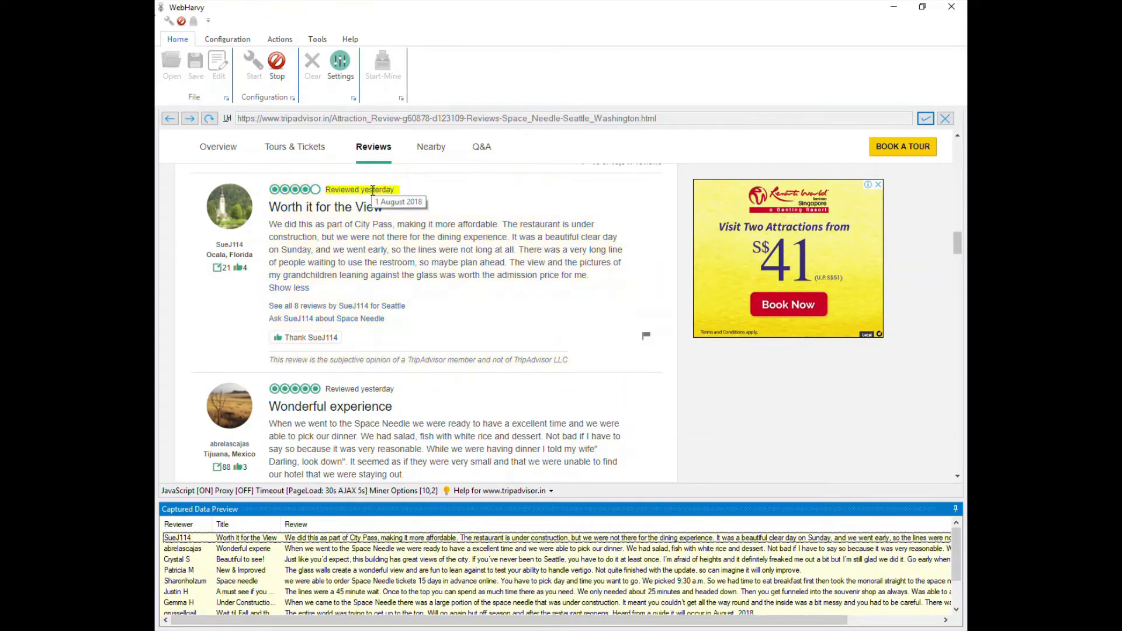
Select the first review's date for capture, expand the content to its enclosing block, and switch it to HTML.
{"action": "left_click", "coordinate": [373, 191]}
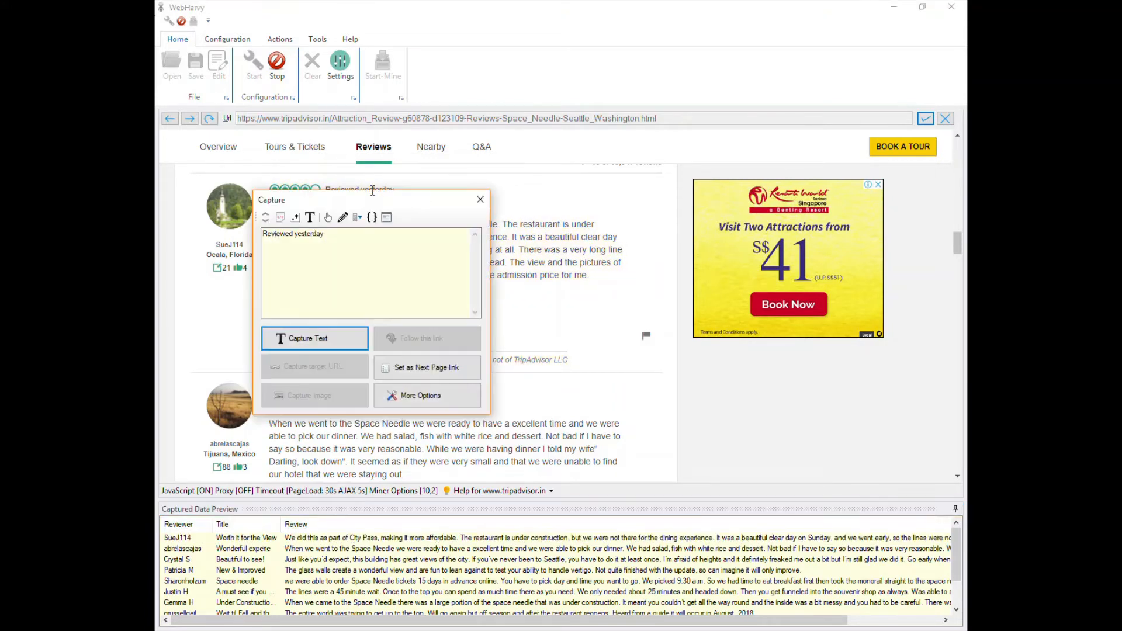
{"action": "left_click_drag", "start_coordinate": [395, 202], "coordinate": [395, 220]}
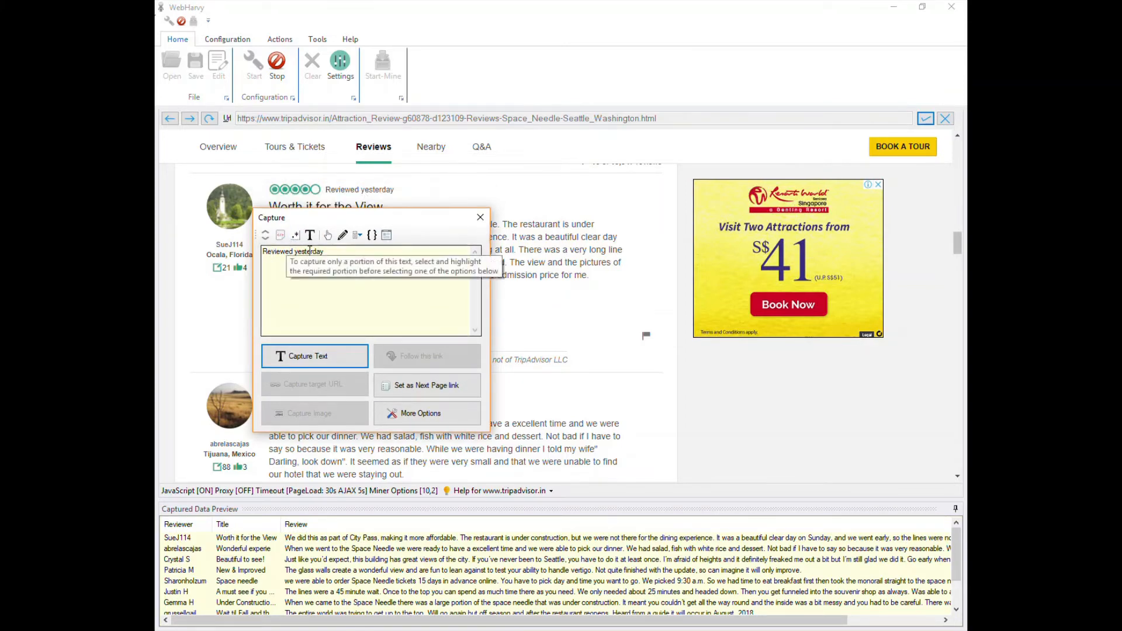
{"action": "left_click", "coordinate": [266, 236]}
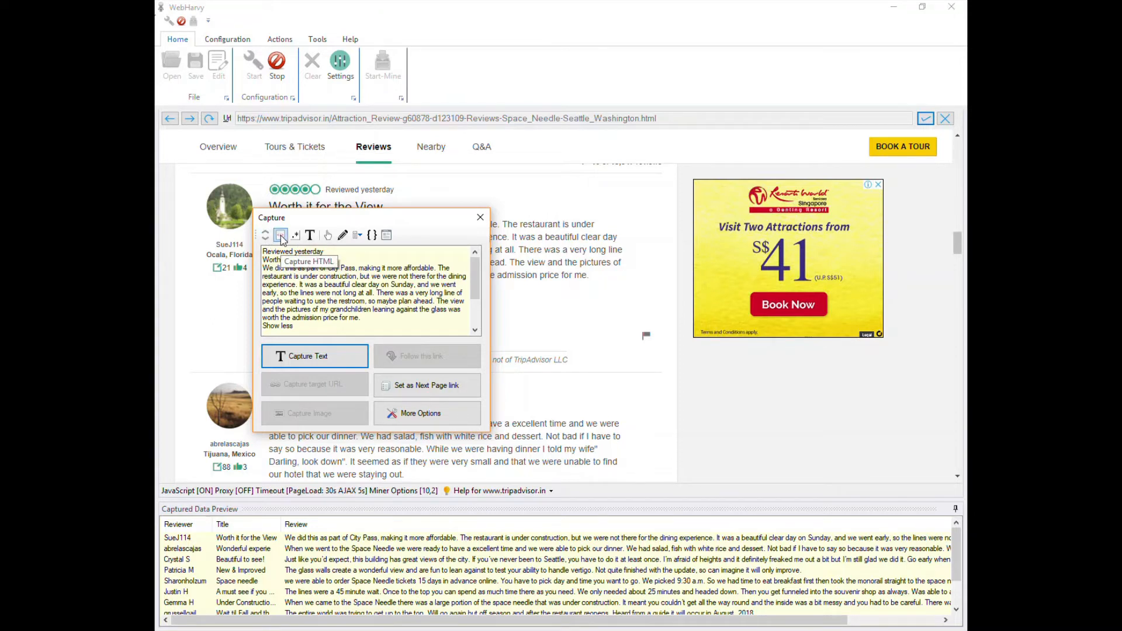
{"action": "left_click", "coordinate": [280, 236]}
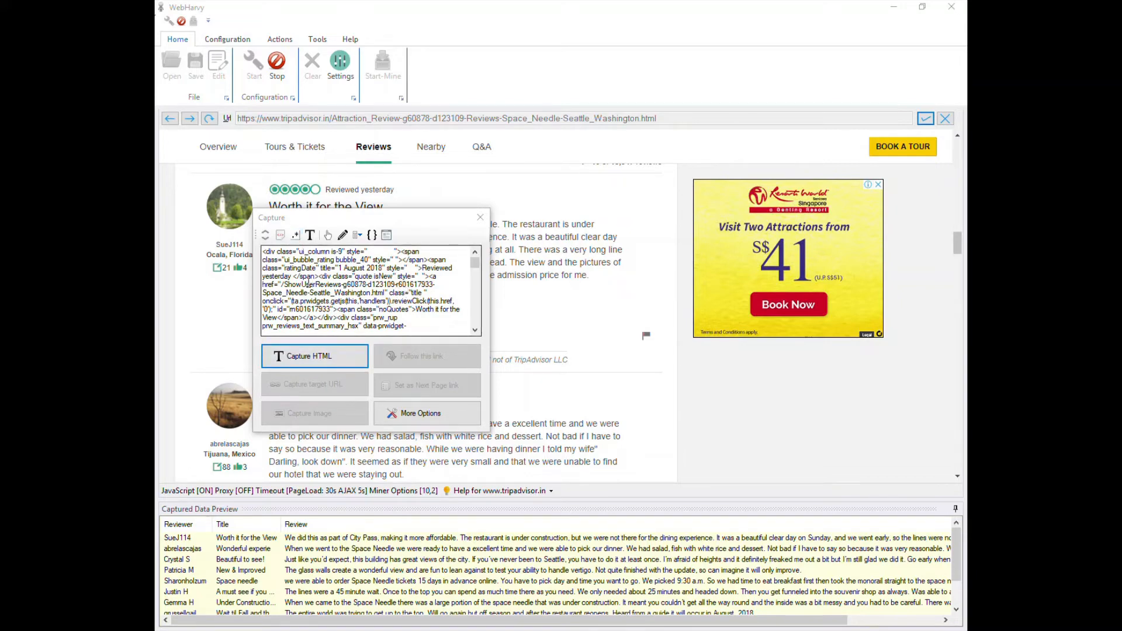
Apply the regular expression class="ratingDate"[^>]*>([^<]*) to the HTML and capture the result as Date.
{"action": "left_click", "coordinate": [299, 237]}
{"action": "right_click", "coordinate": [332, 321]}
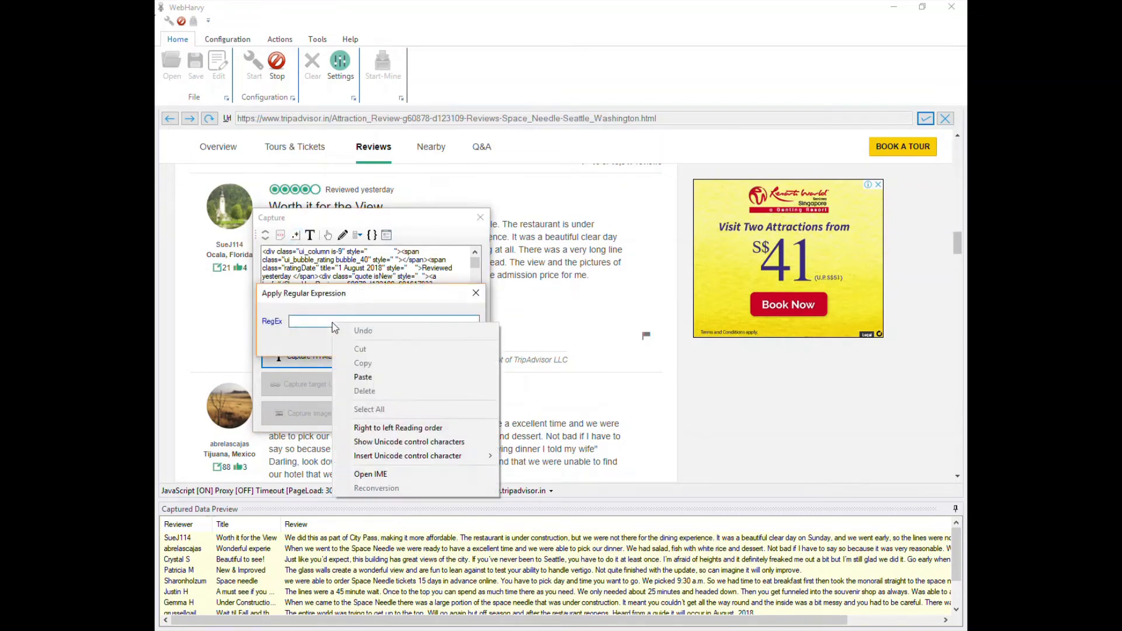
{"action": "left_click", "coordinate": [345, 369]}
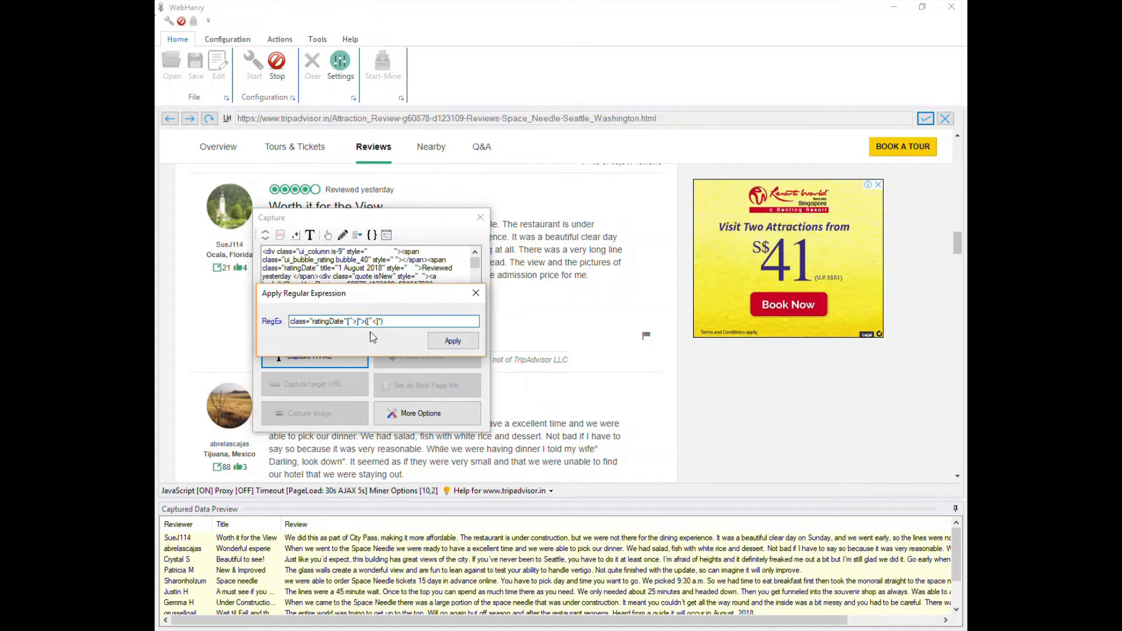
{"action": "left_click", "coordinate": [453, 341]}
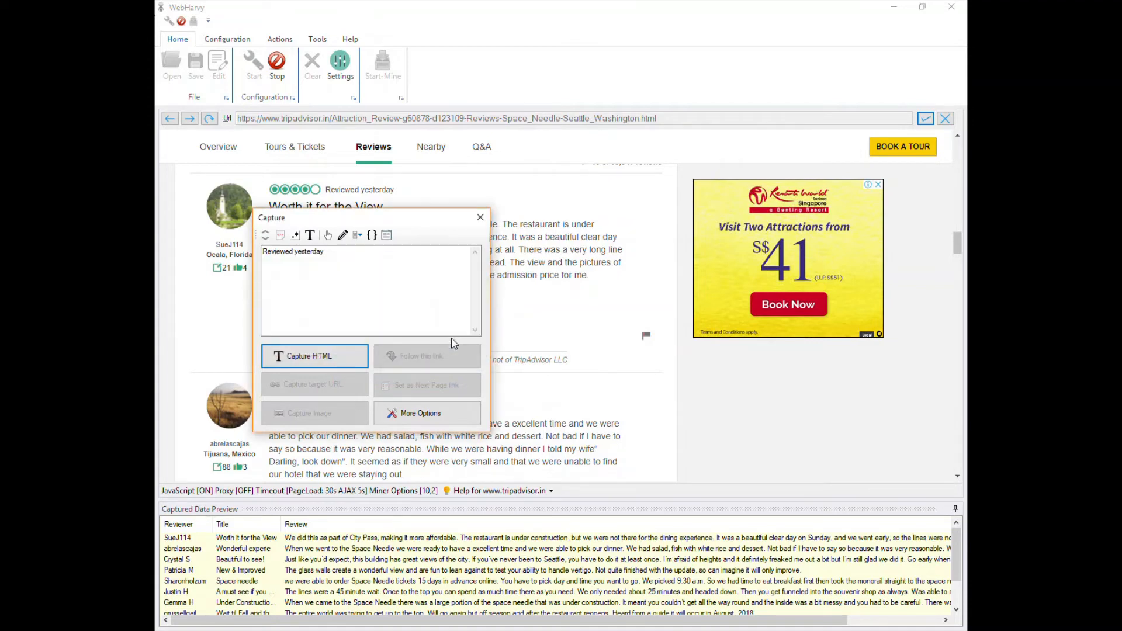
{"action": "left_click", "coordinate": [315, 354]}
{"action": "type", "text": "Date"}
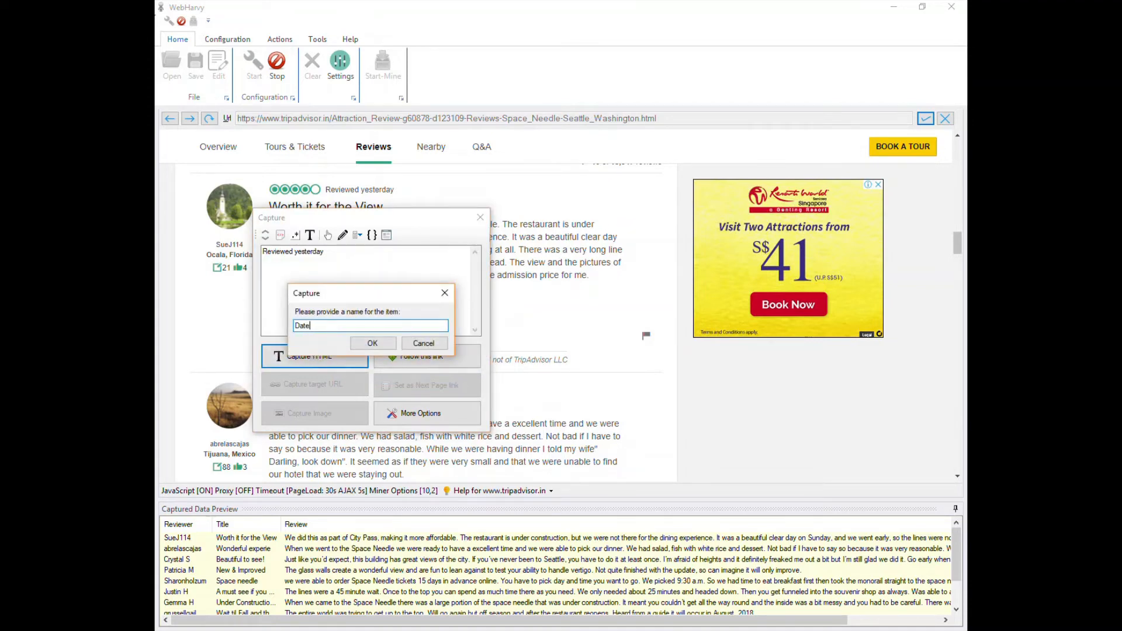
{"action": "key", "text": "Return"}
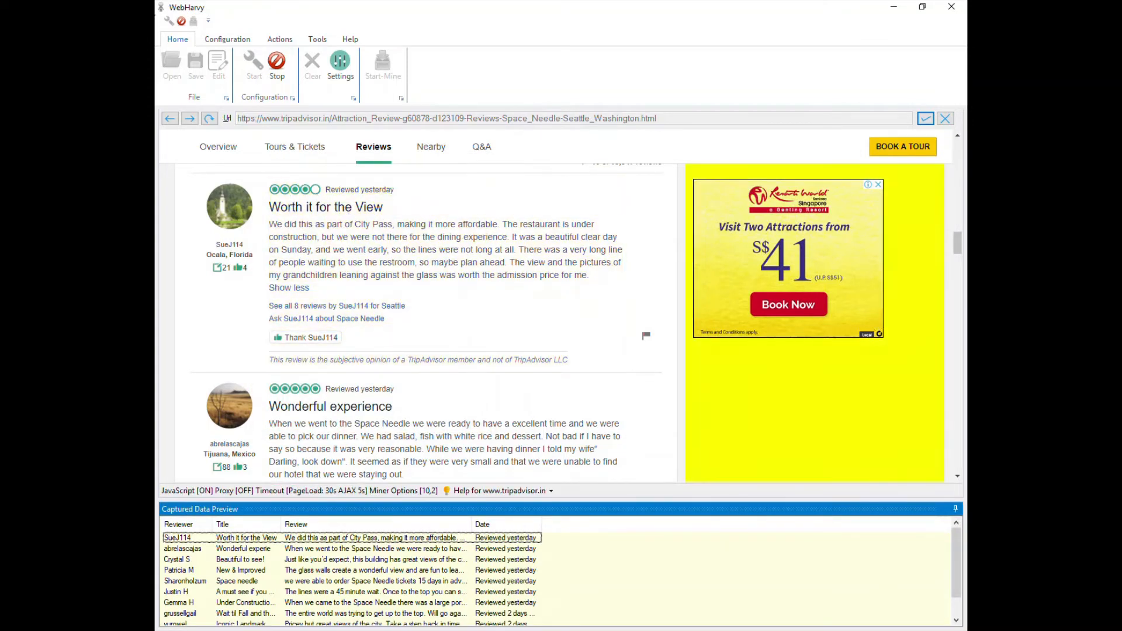
{"action": "left_click", "coordinate": [690, 282]}
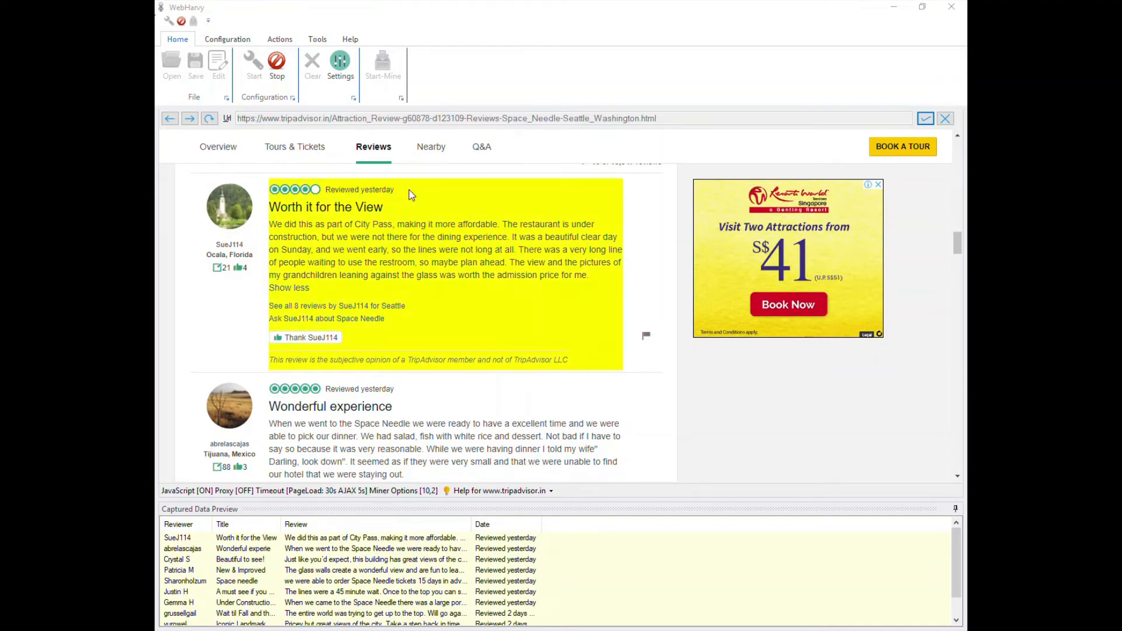
Capture the first review block's HTML through the regular expression bubble_([\d]+) as an item named Rating.
{"action": "left_click", "coordinate": [412, 195]}
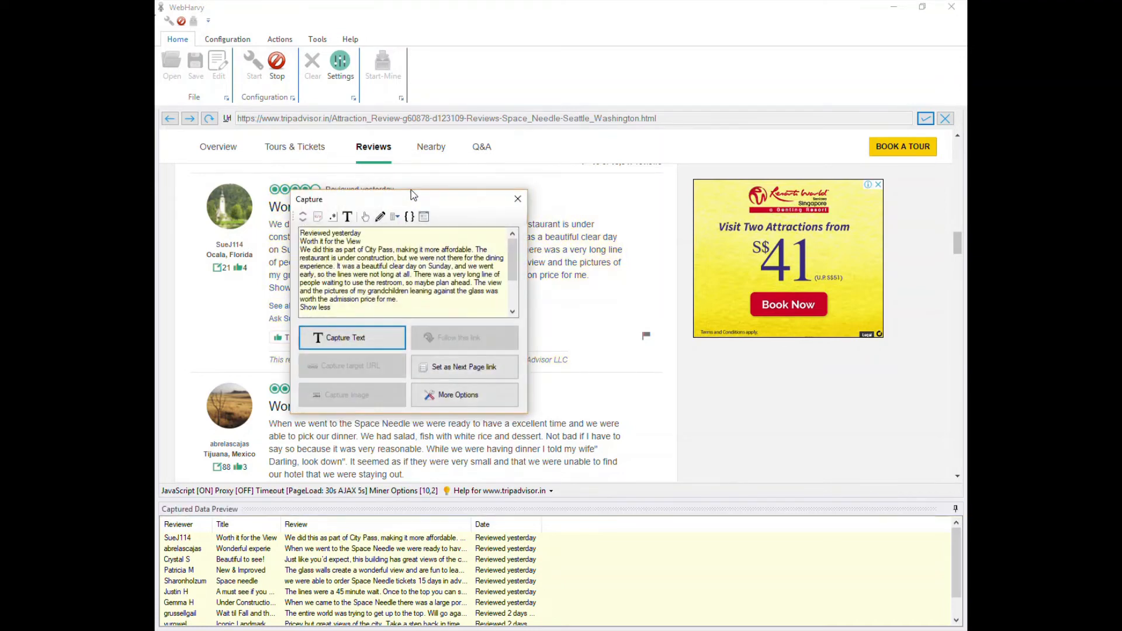
{"action": "left_click", "coordinate": [320, 218]}
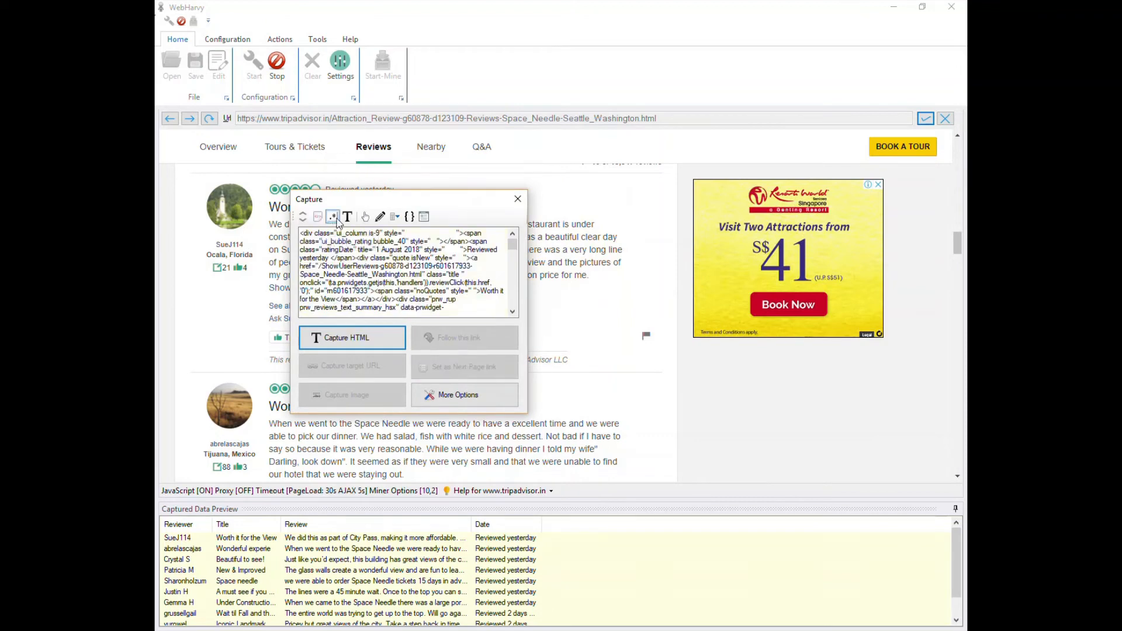
{"action": "left_click", "coordinate": [335, 218]}
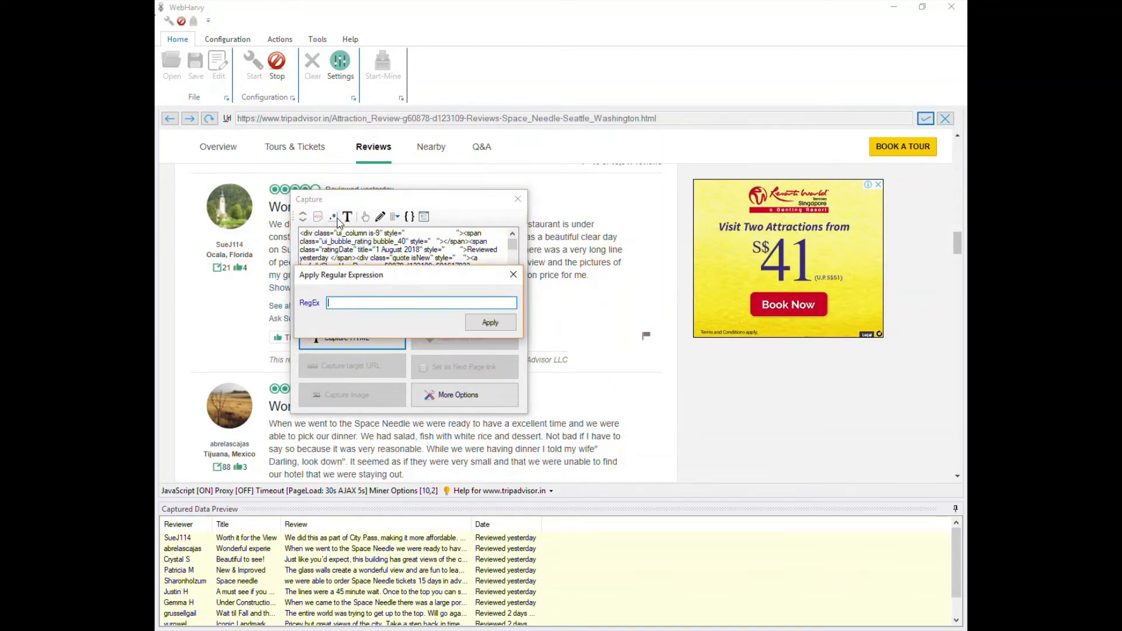
{"action": "type", "text": "bubble_([\\d]+)"}
{"action": "left_click", "coordinate": [481, 324]}
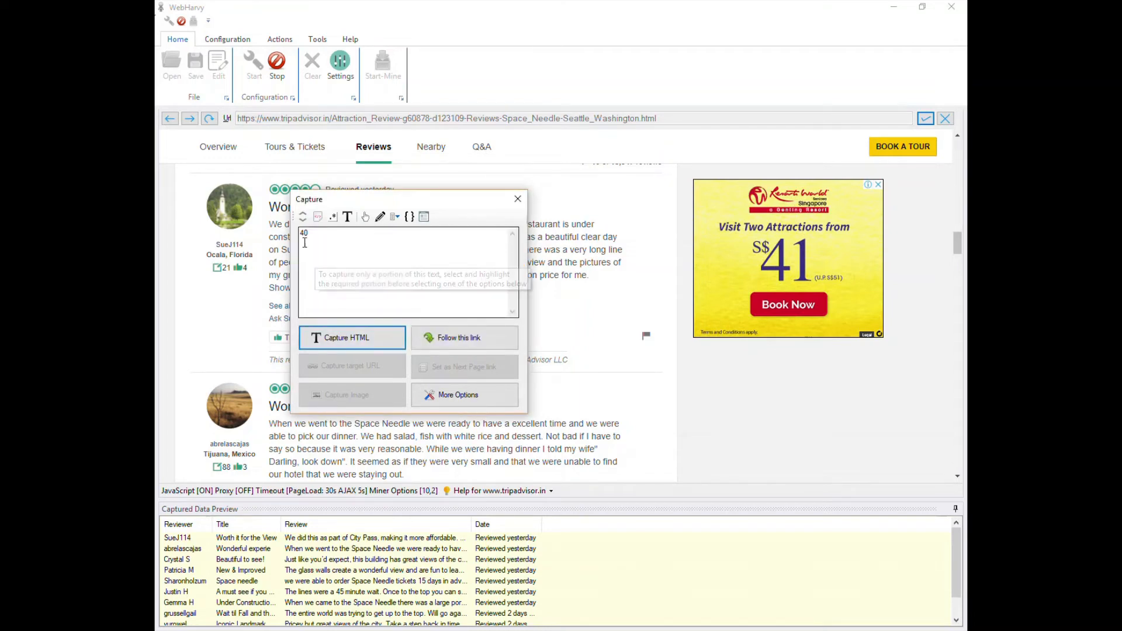
{"action": "left_click", "coordinate": [335, 340]}
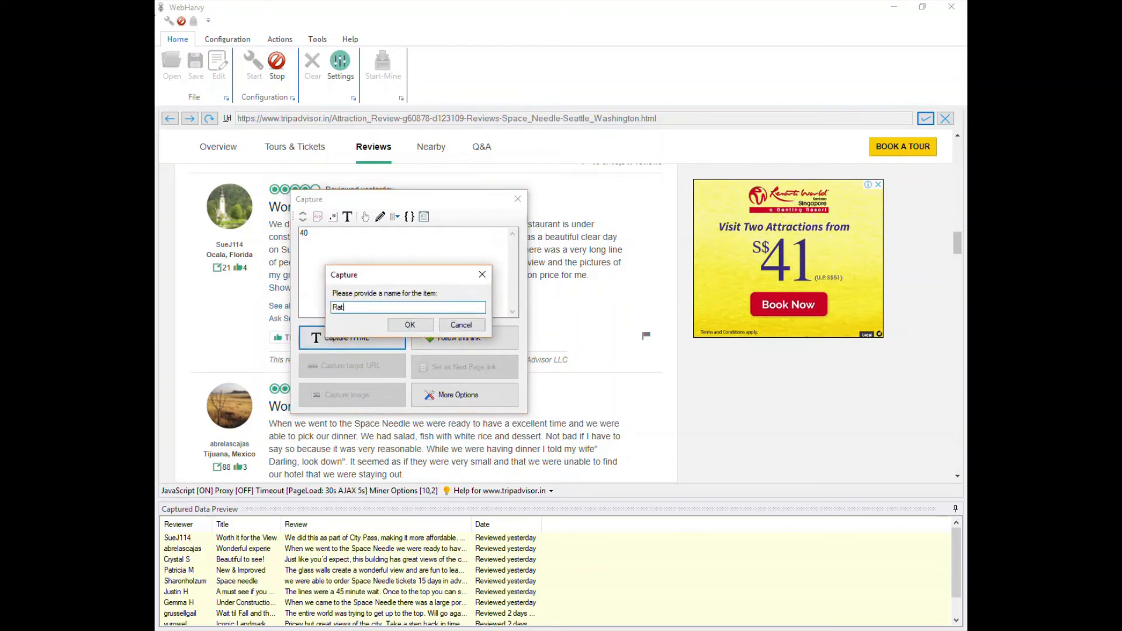
{"action": "key", "text": "Return"}
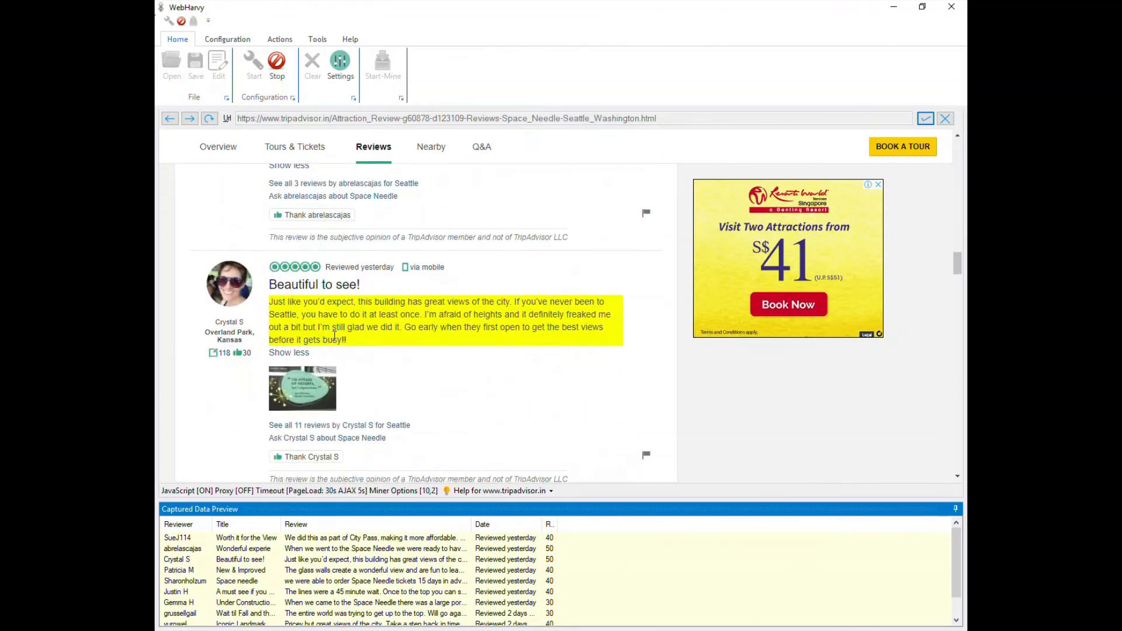
Set the Next button below the review list as the next page link.
{"action": "scroll", "coordinate": [335, 338], "scroll_direction": "down", "scroll_amount": 10}
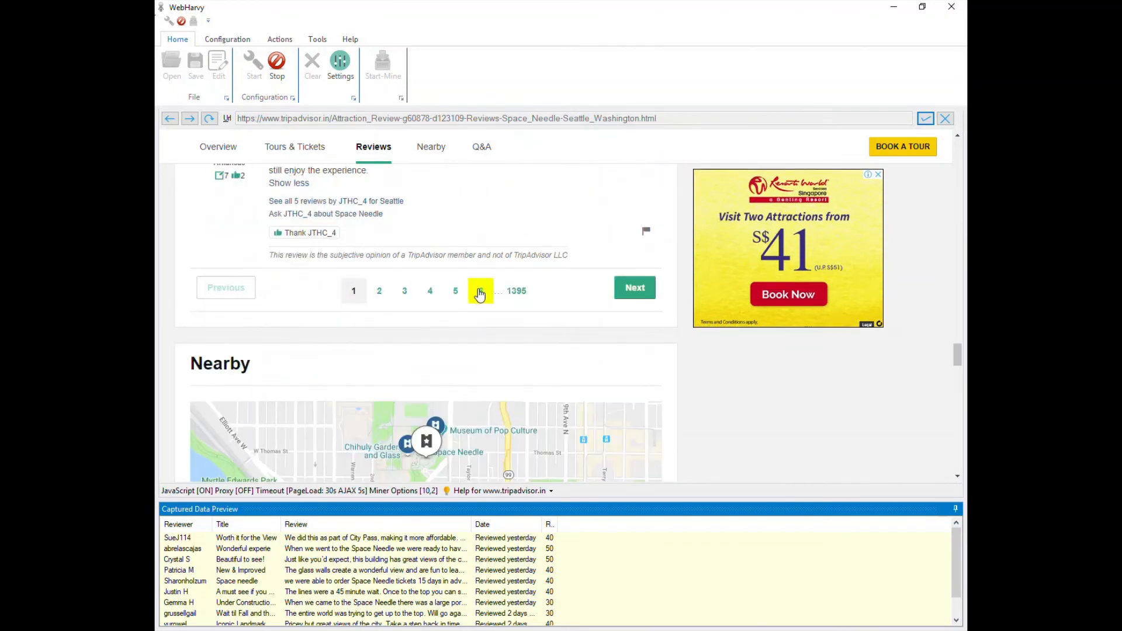
{"action": "left_click", "coordinate": [630, 296]}
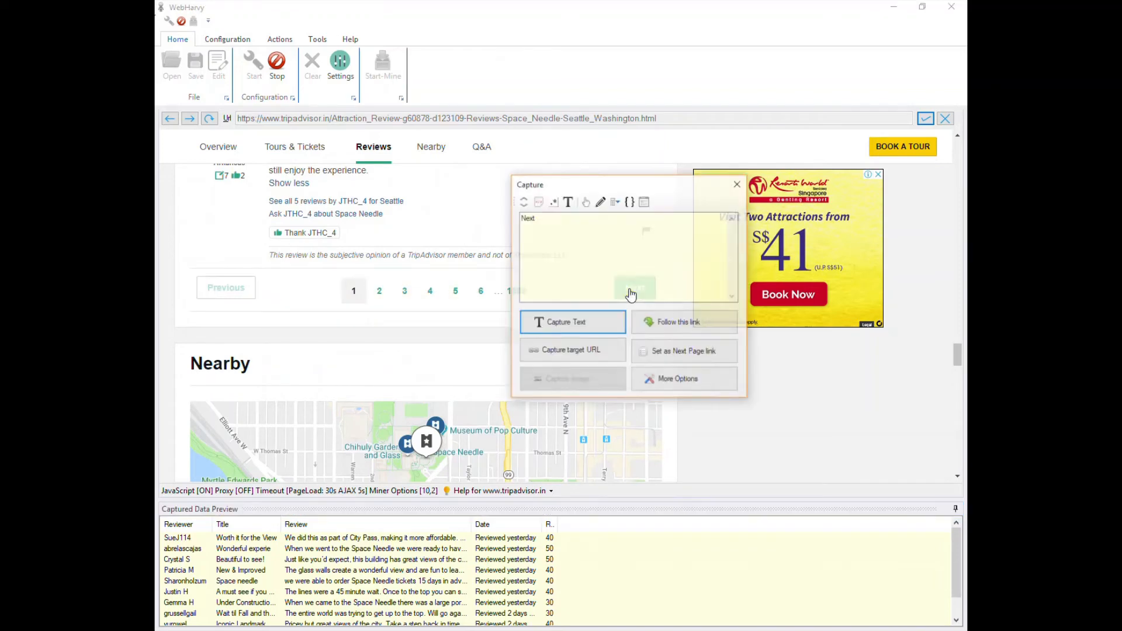
{"action": "left_click", "coordinate": [659, 352]}
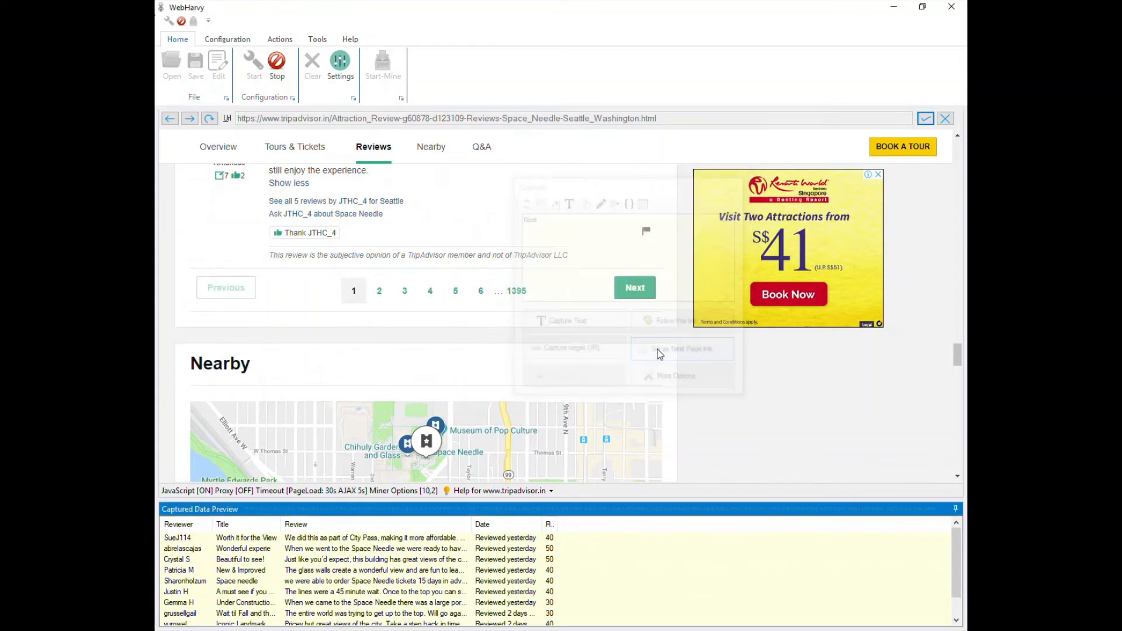
{"action": "scroll", "coordinate": [659, 355], "scroll_direction": "up", "scroll_amount": 15}
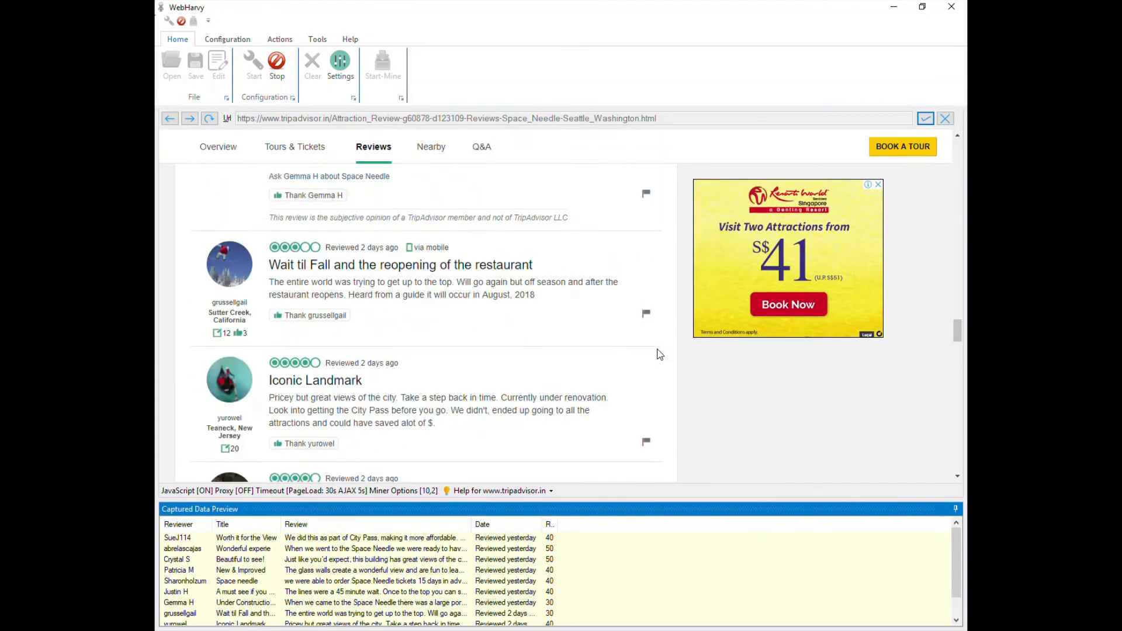
{"action": "scroll", "coordinate": [659, 355], "scroll_direction": "up", "scroll_amount": 10}
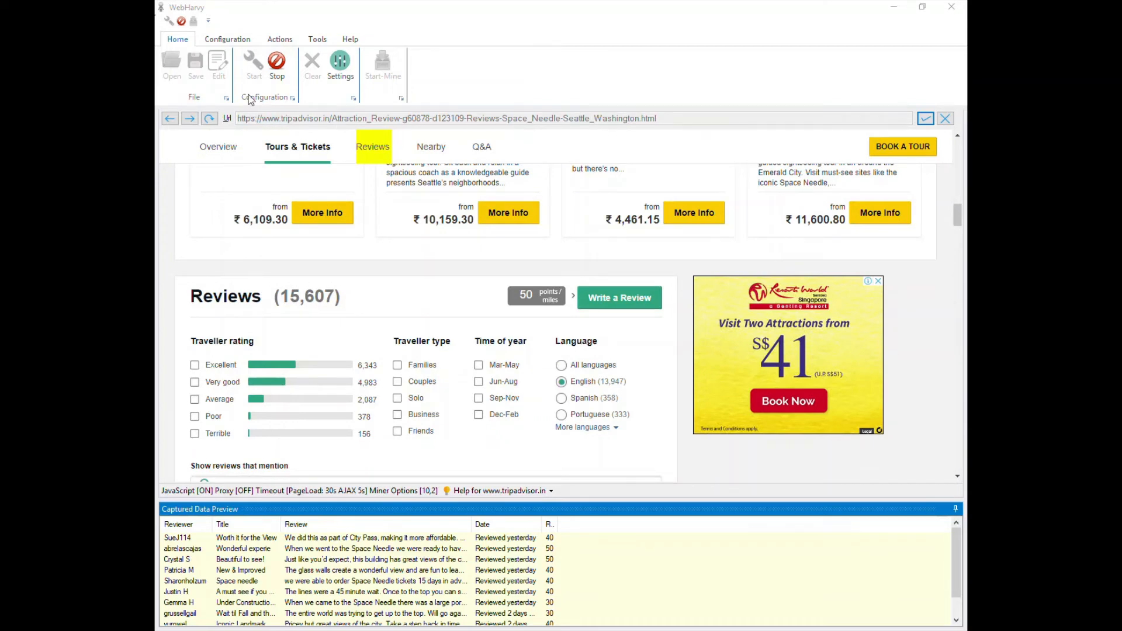
Paste the copied TripAdvisor links of Seattle attractions, from The Unity Museum to Volunteer Park, as additional URLs in the configuration and apply them.
{"action": "left_click", "coordinate": [228, 39]}
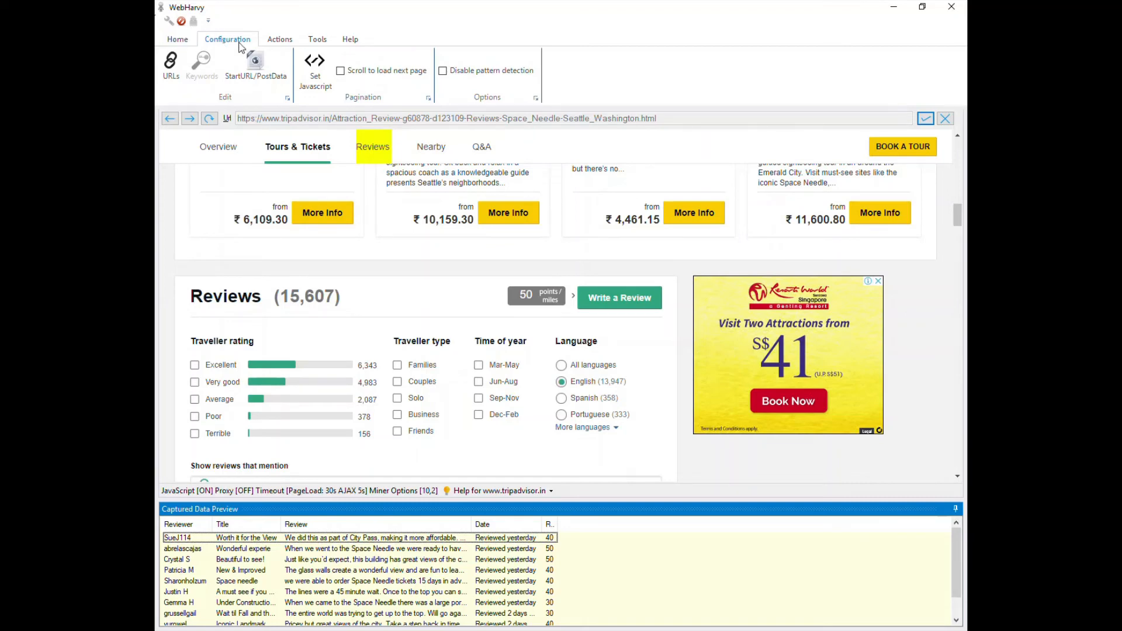
{"action": "left_click", "coordinate": [168, 76]}
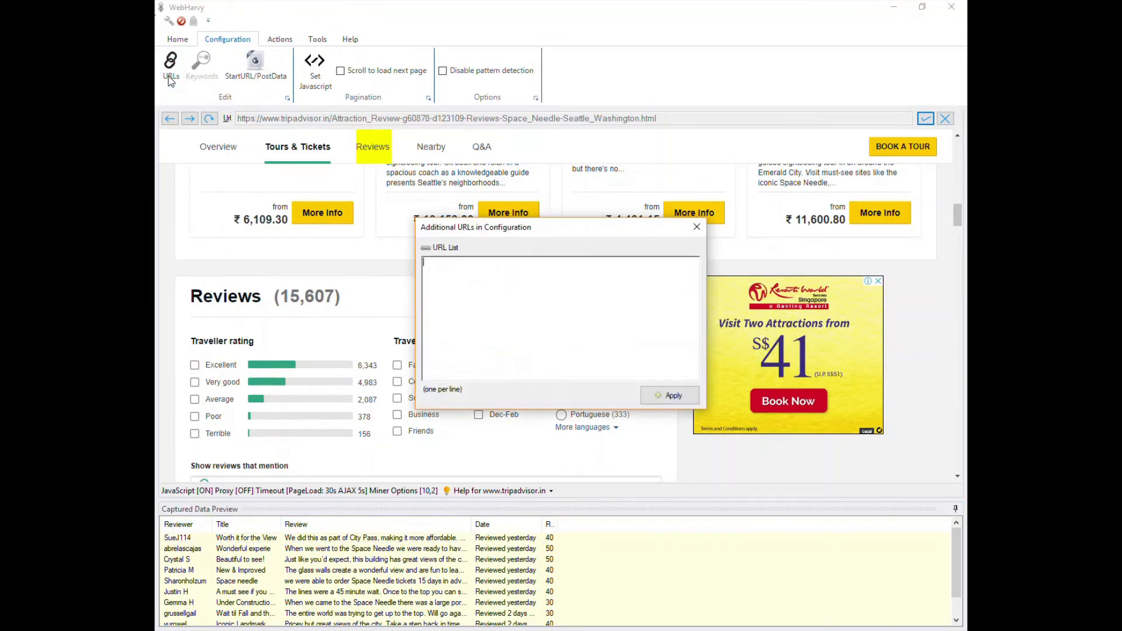
{"action": "left_click_drag", "start_coordinate": [497, 232], "coordinate": [446, 196]}
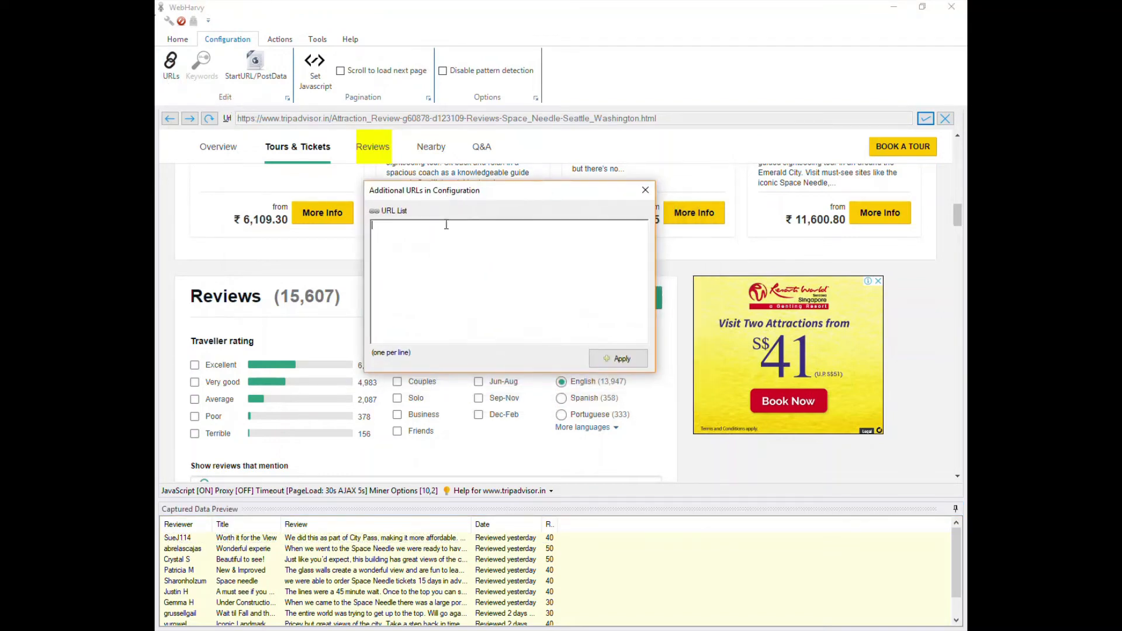
{"action": "right_click", "coordinate": [444, 237]}
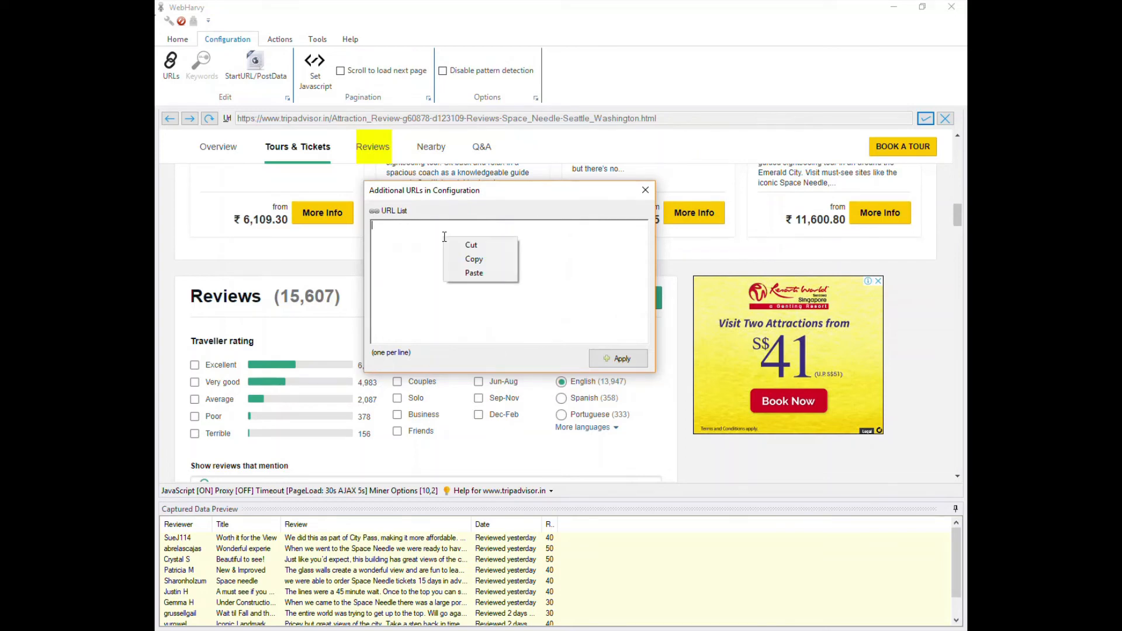
{"action": "left_click", "coordinate": [462, 272]}
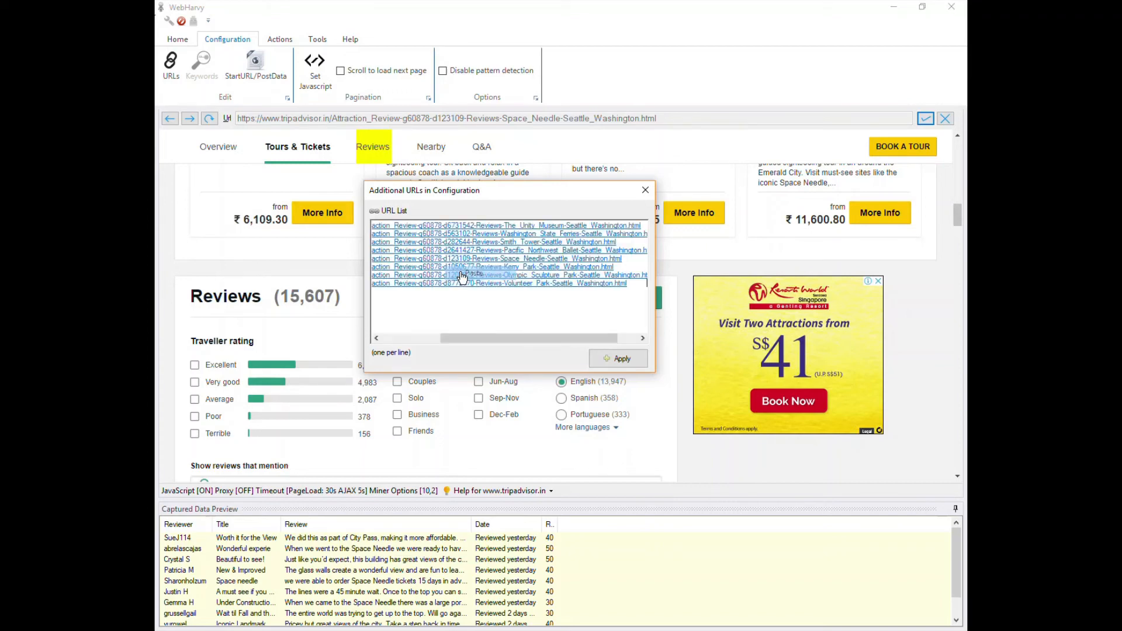
{"action": "left_click_drag", "start_coordinate": [462, 338], "coordinate": [422, 338]}
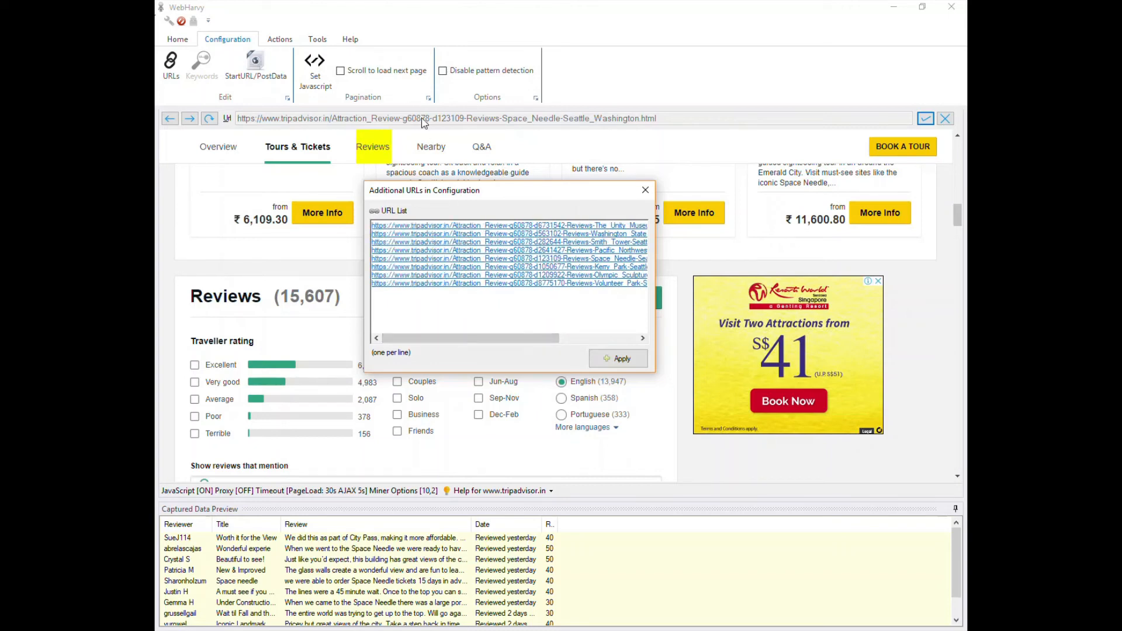
{"action": "left_click", "coordinate": [619, 359]}
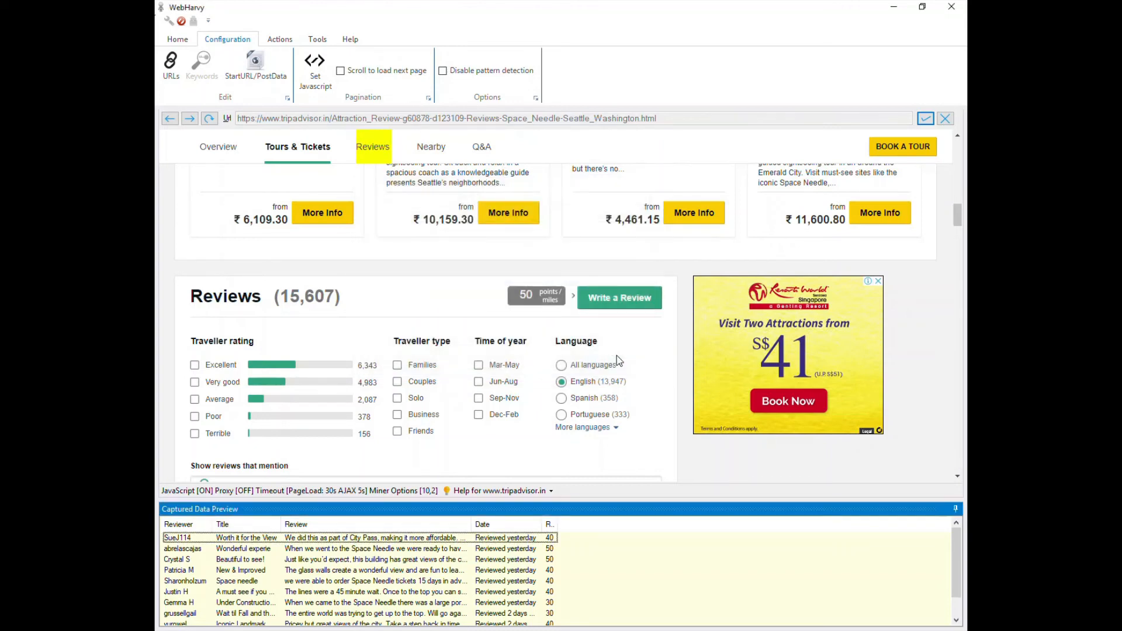
Stop the configuration, open the miner and start mining the review data.
{"action": "left_click", "coordinate": [170, 42]}
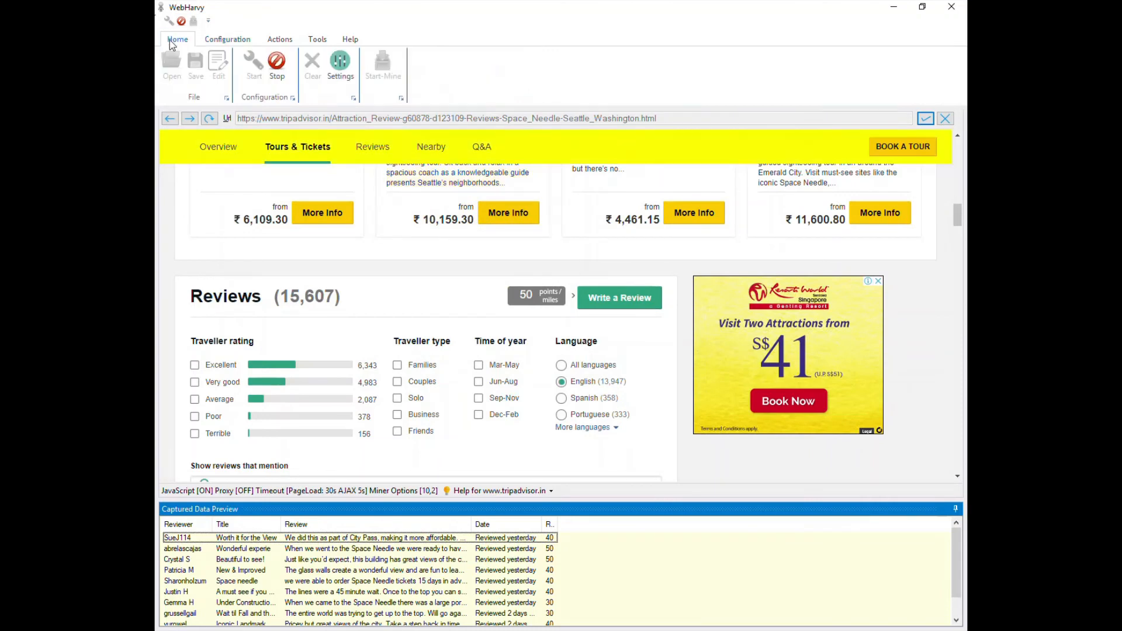
{"action": "left_click", "coordinate": [277, 63]}
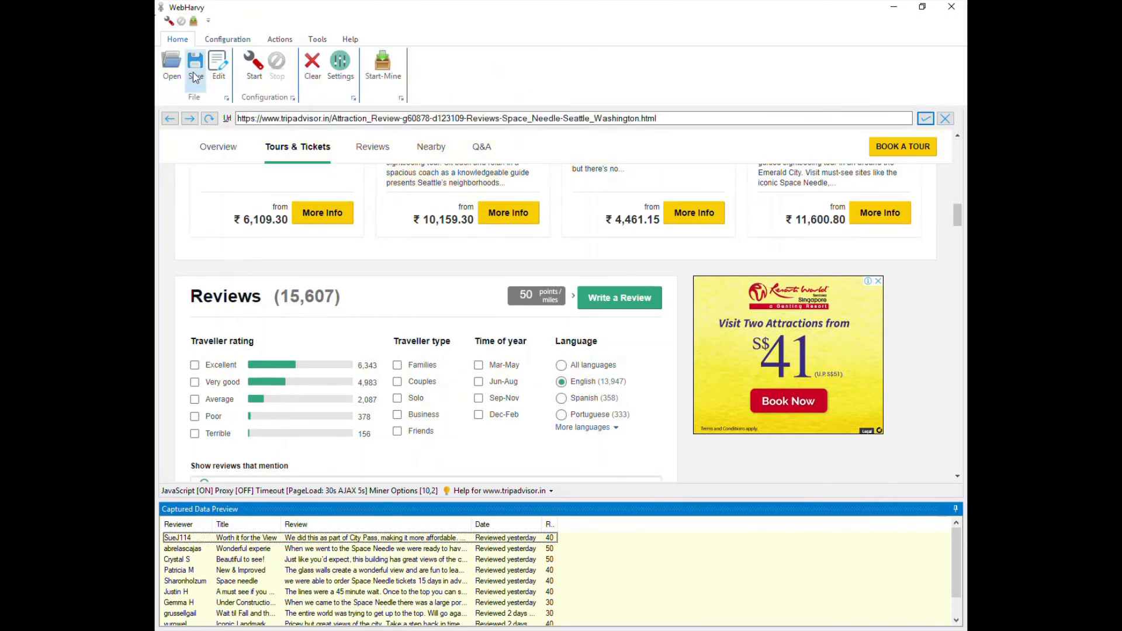
{"action": "left_click", "coordinate": [397, 79]}
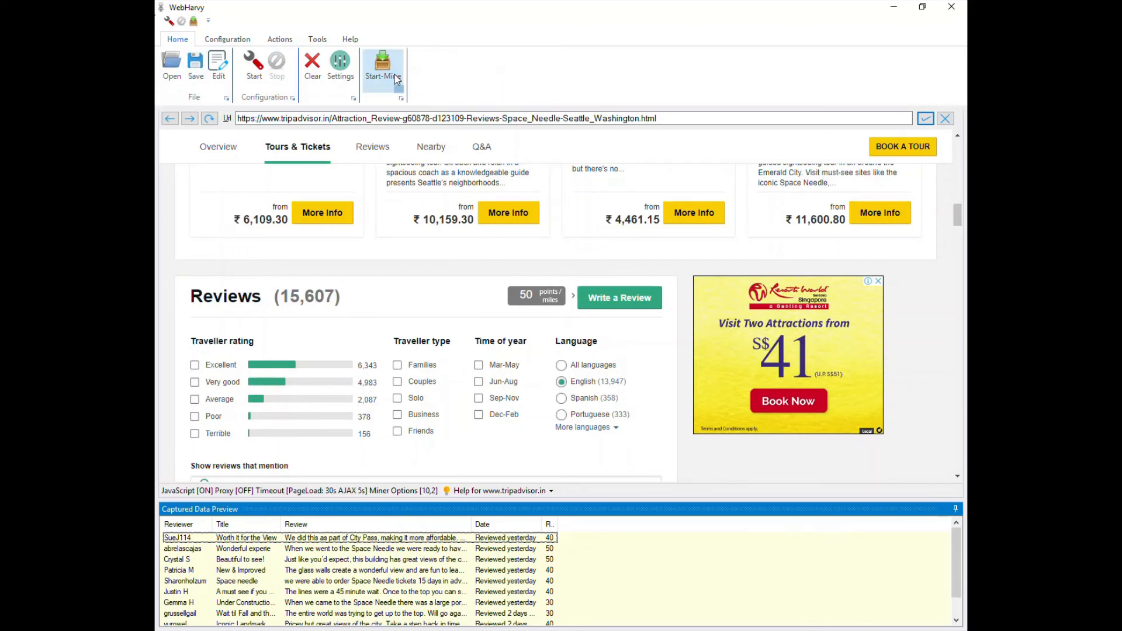
{"action": "left_click_drag", "start_coordinate": [422, 122], "coordinate": [402, 102]}
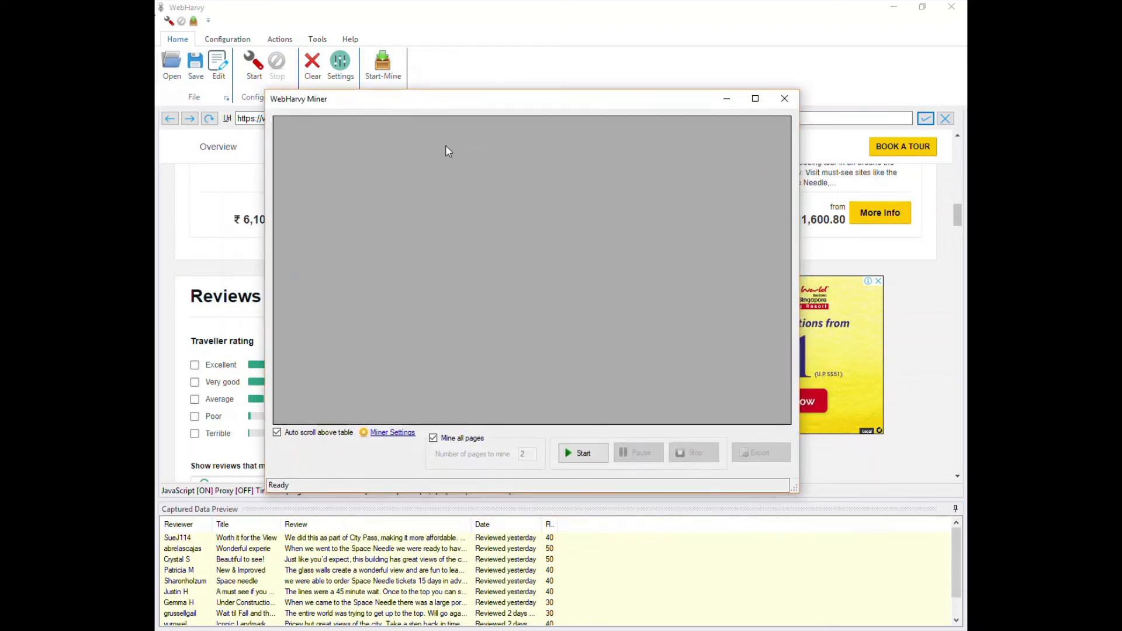
{"action": "left_click", "coordinate": [585, 453]}
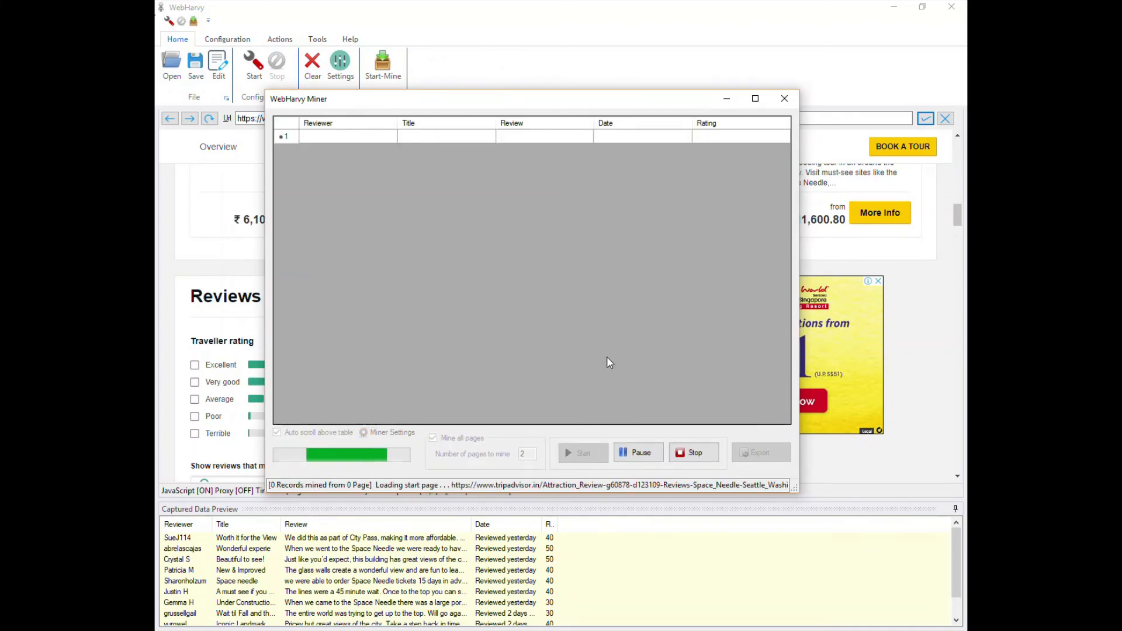